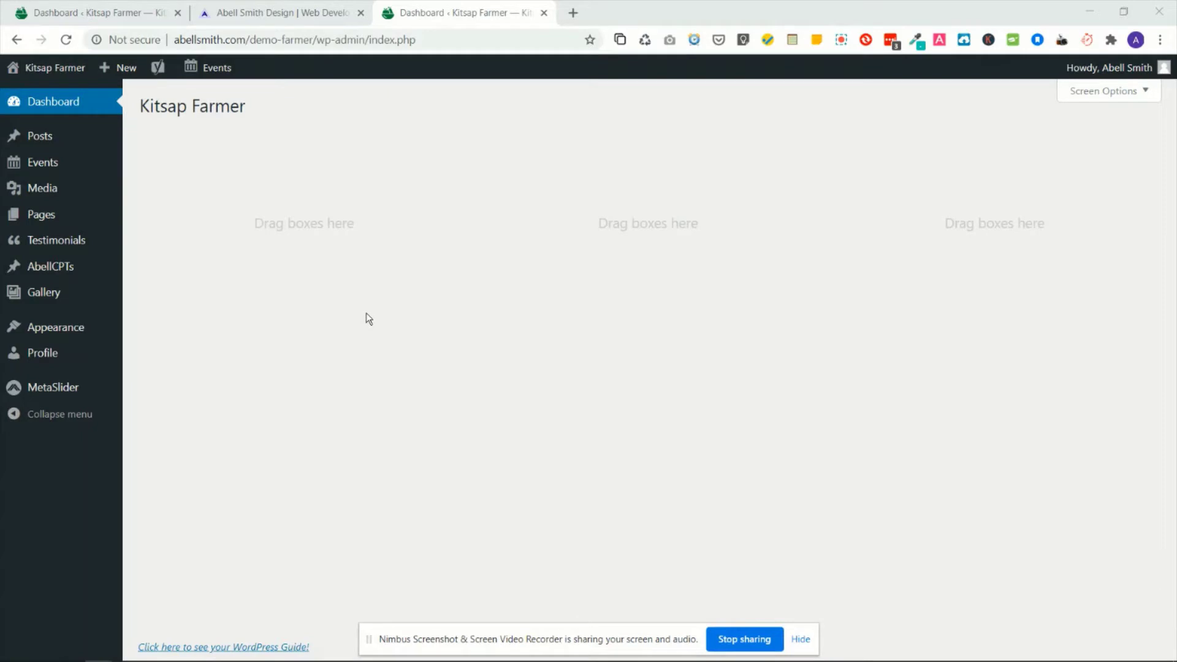
- Open the media library and browse the images in the STOCK folder and in All Files
mouse_move(54, 190)
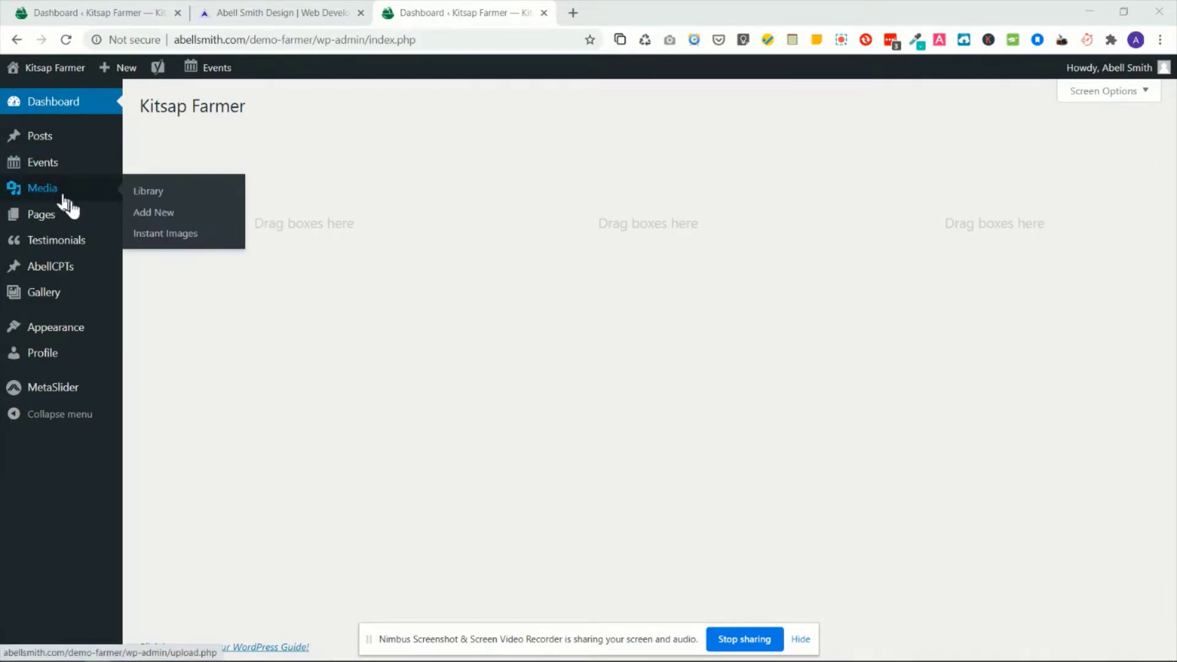
click(141, 195)
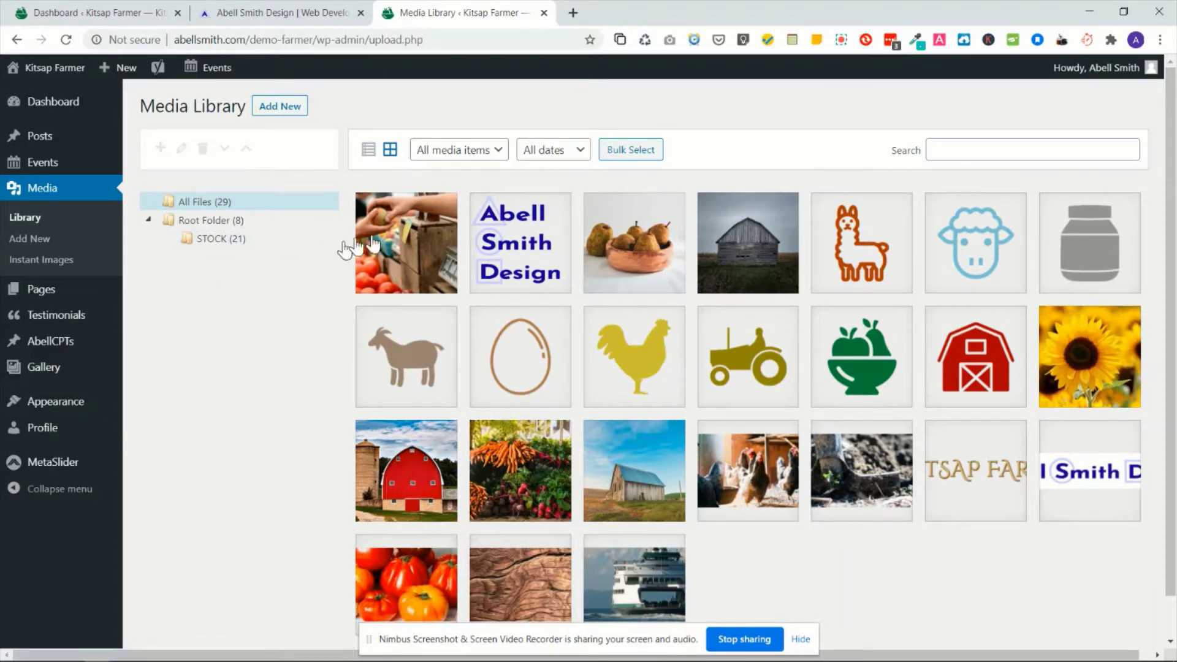
drag(643, 262, 219, 242)
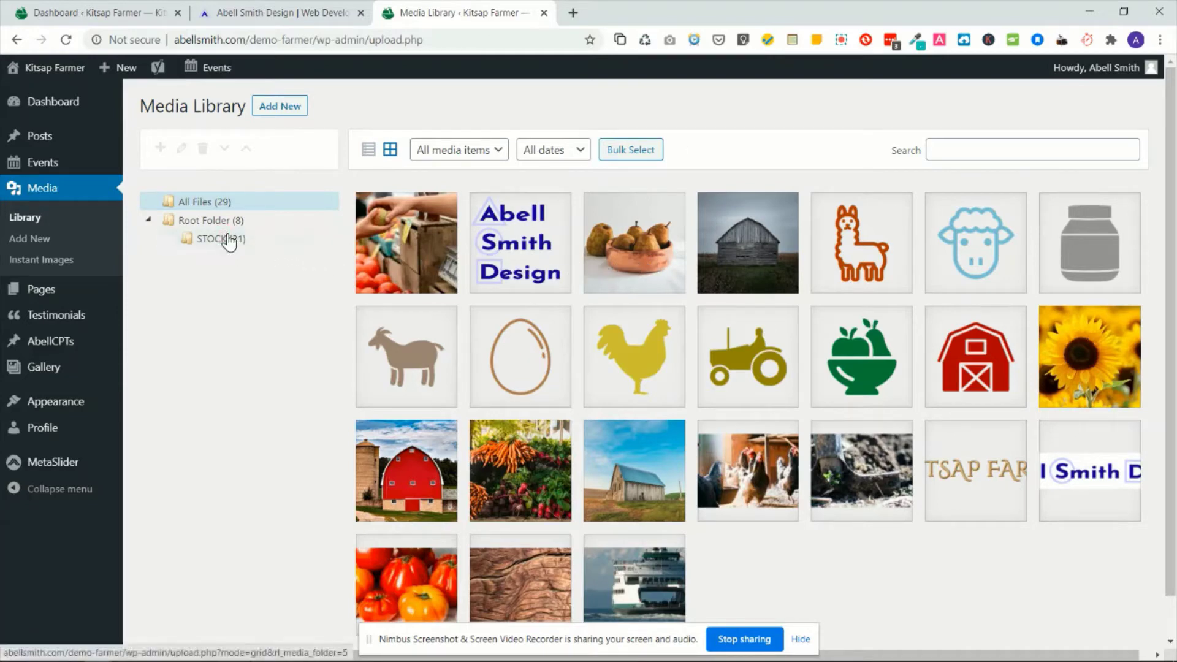
click(208, 207)
click(212, 240)
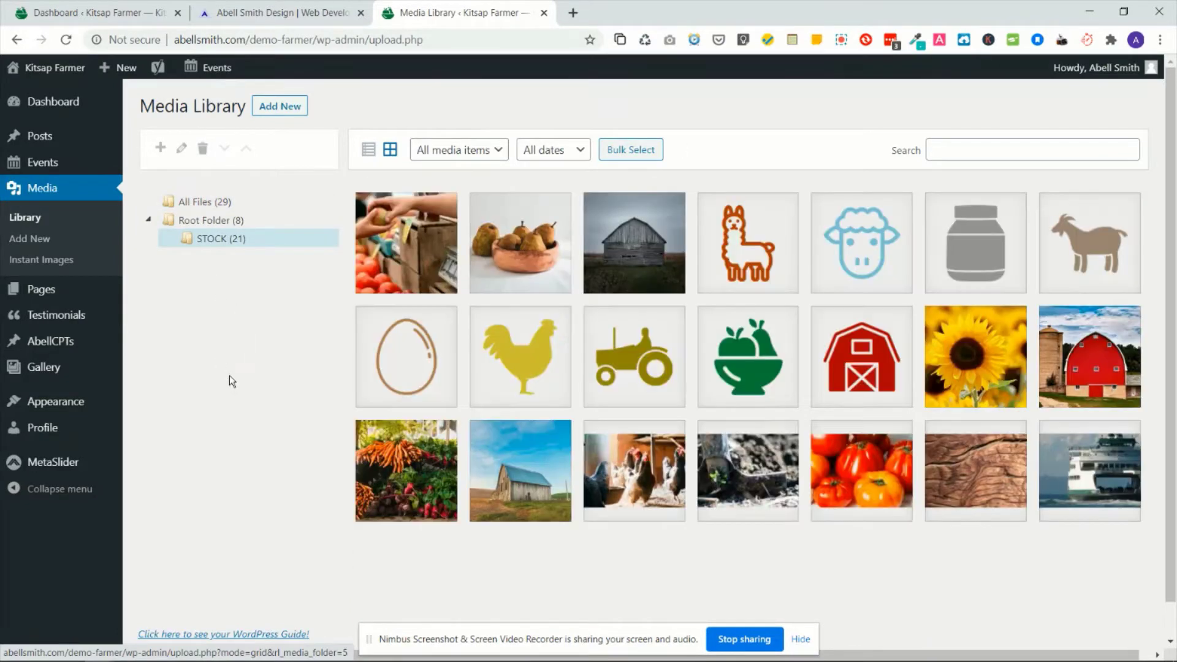
click(216, 240)
click(206, 207)
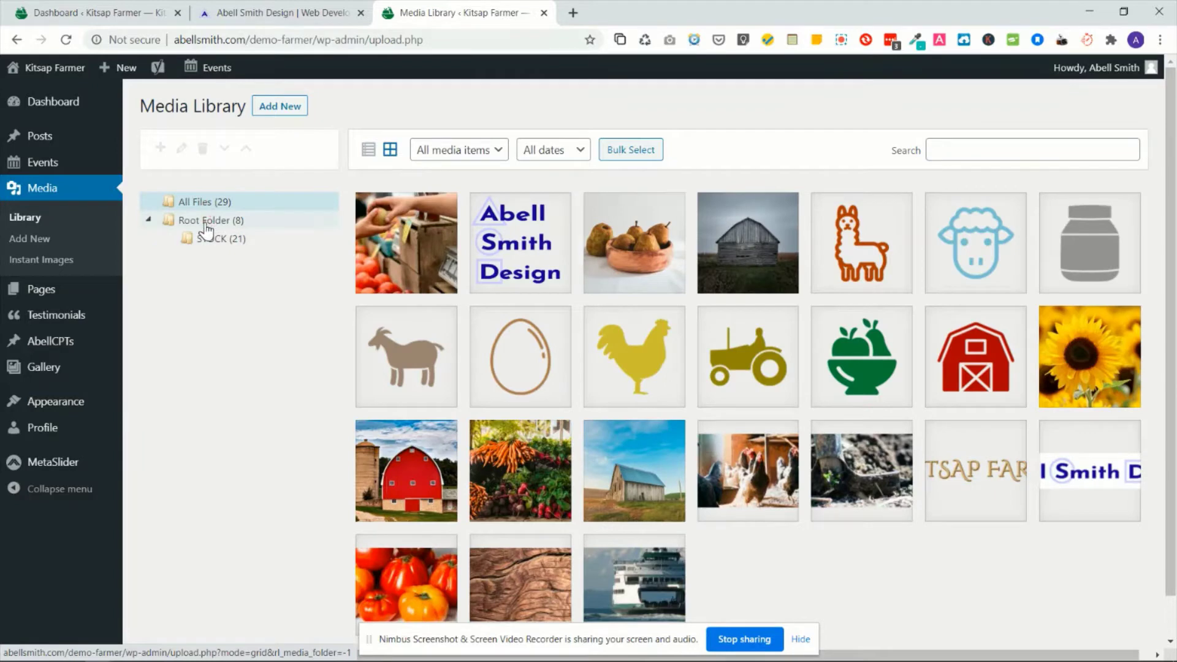
- Create a new folder named logos inside the Root Folder of the media library
click(206, 221)
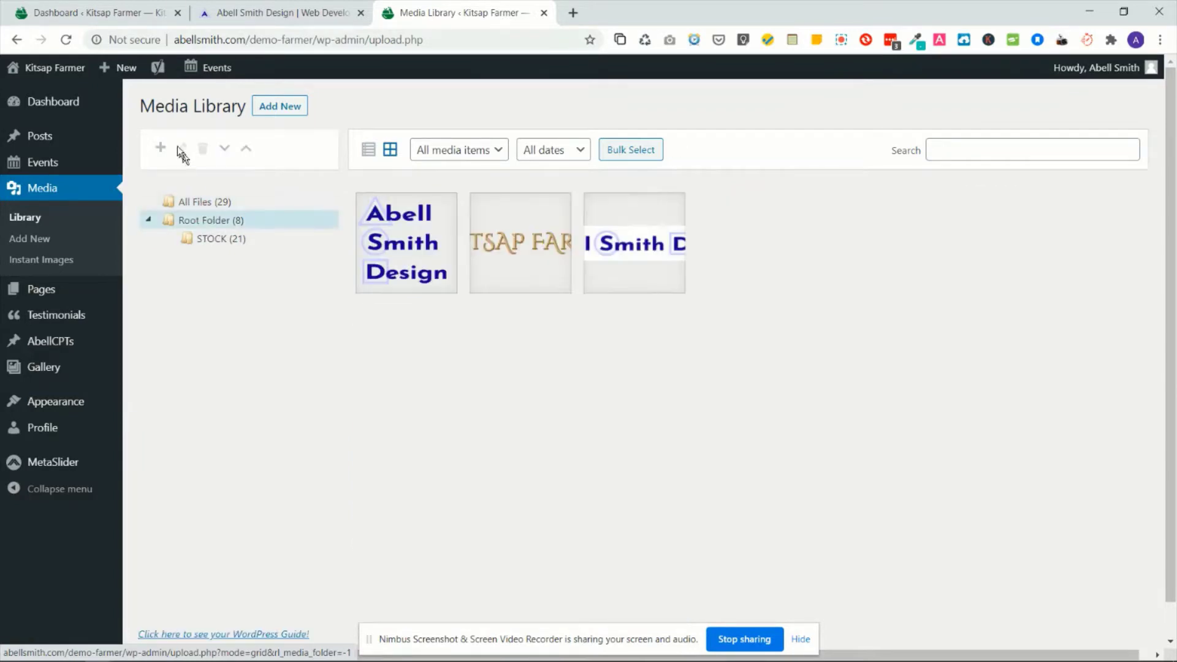
click(159, 147)
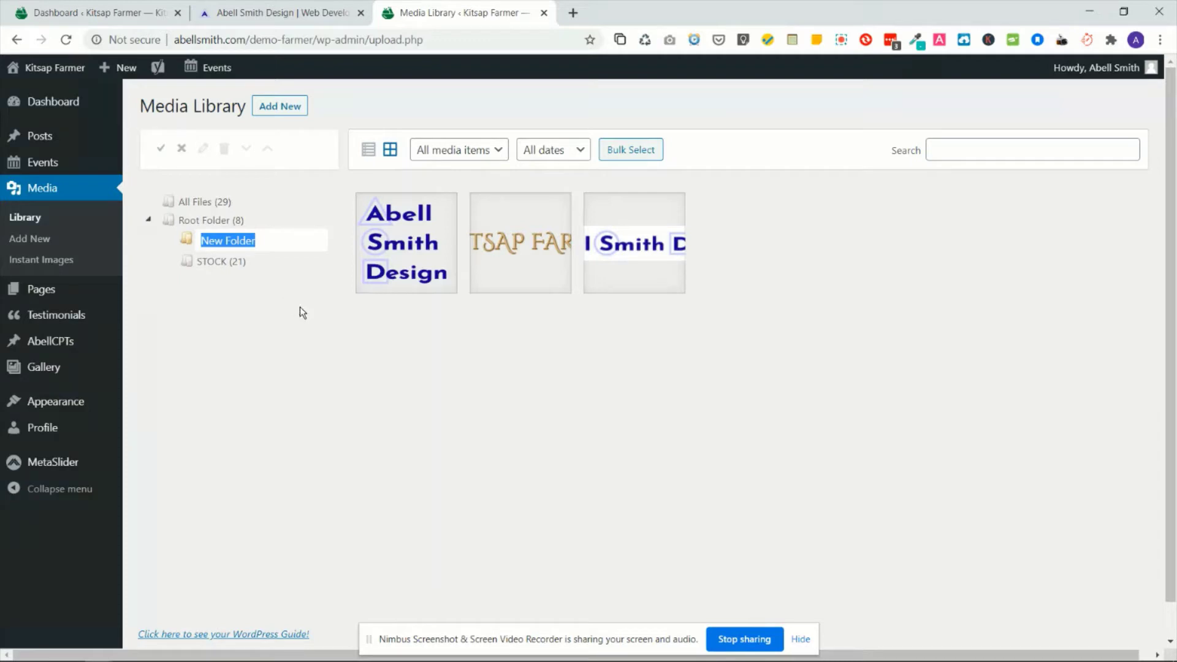
text(logos)
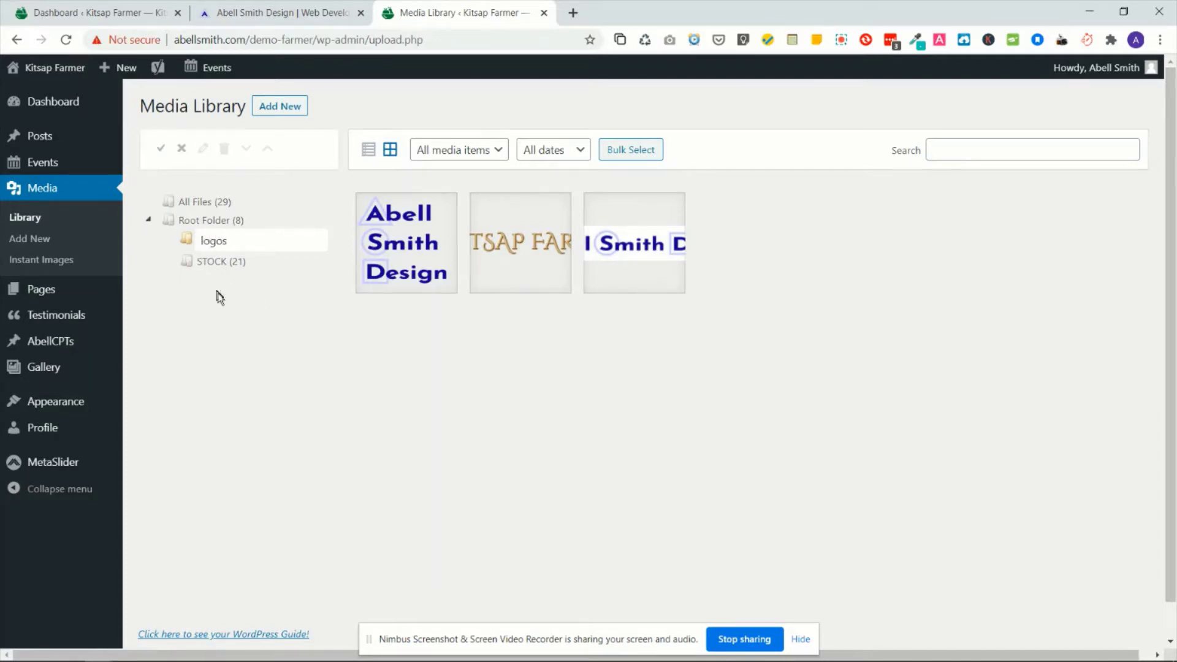
click(299, 207)
click(528, 376)
click(277, 244)
key(Return)
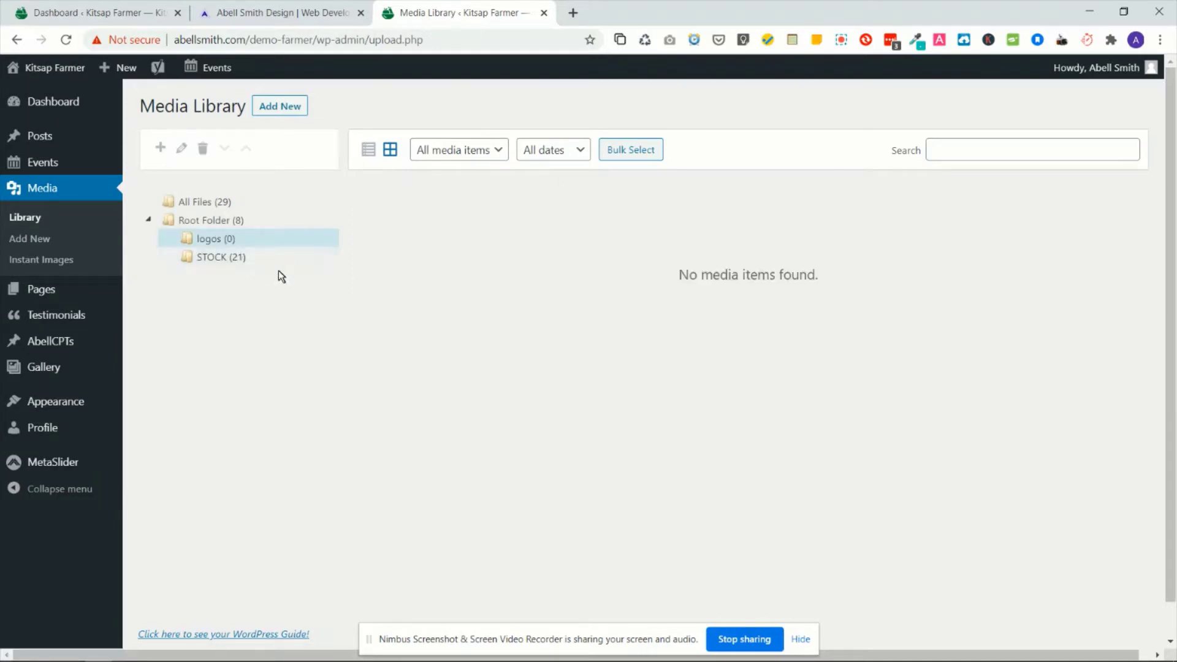
- Move the three logo images from All Files into the logos folder, then open that folder
click(221, 203)
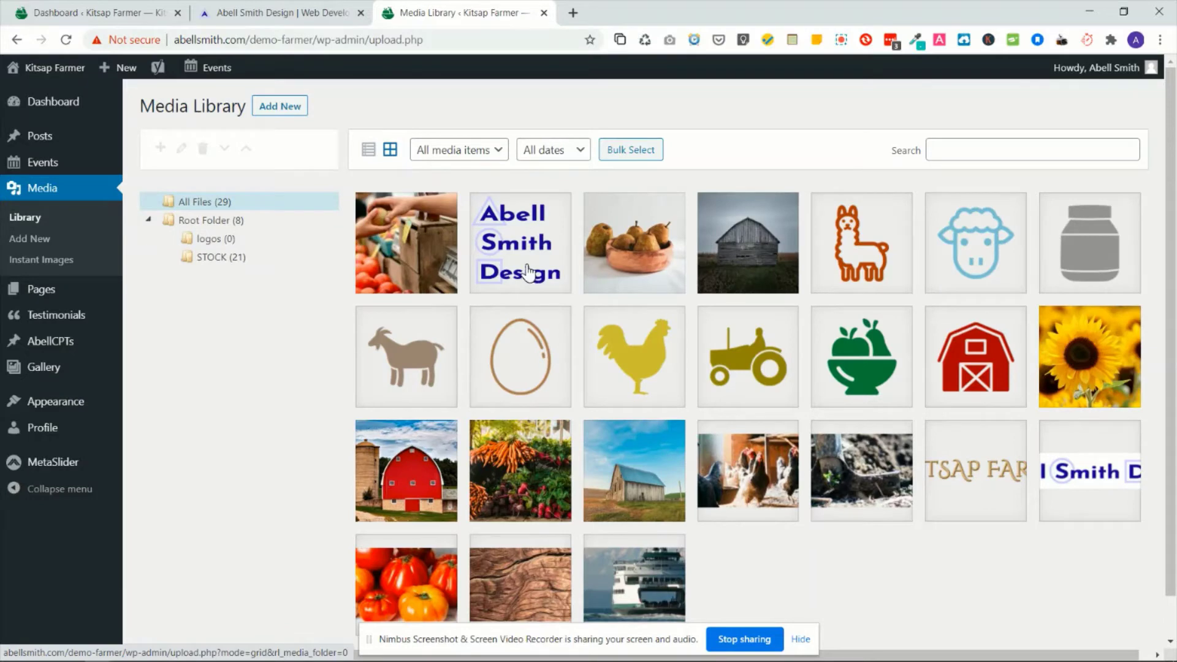
click(527, 271)
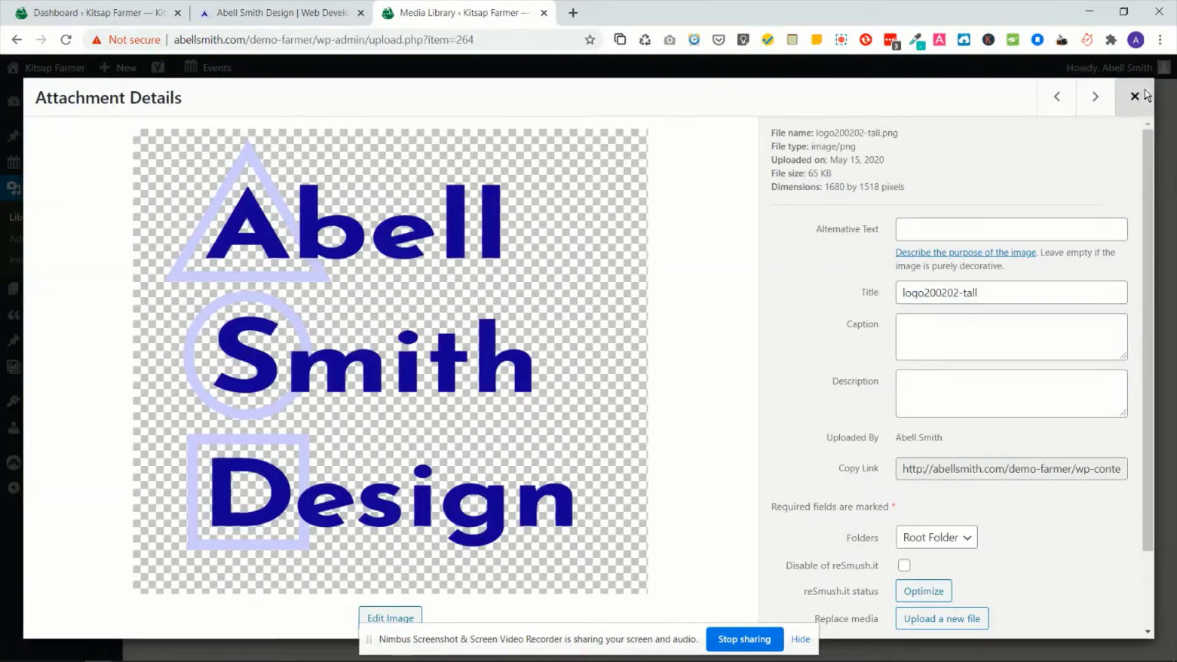
click(1134, 96)
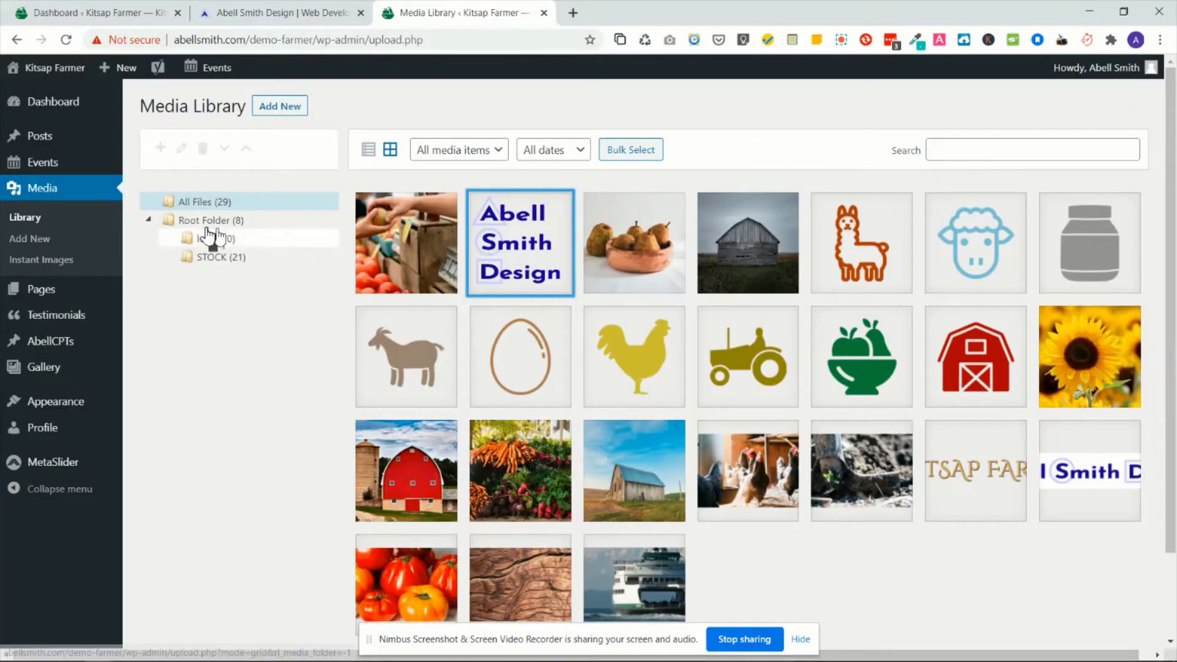
drag(207, 229, 209, 236)
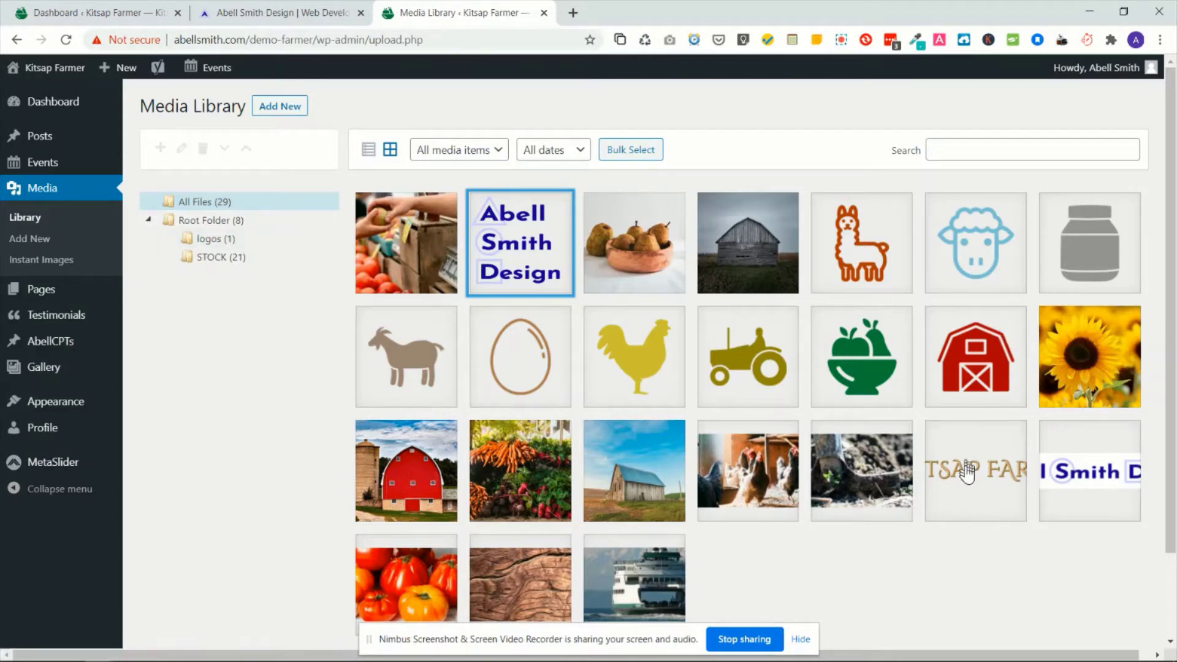
drag(967, 472, 223, 248)
drag(1128, 468, 206, 243)
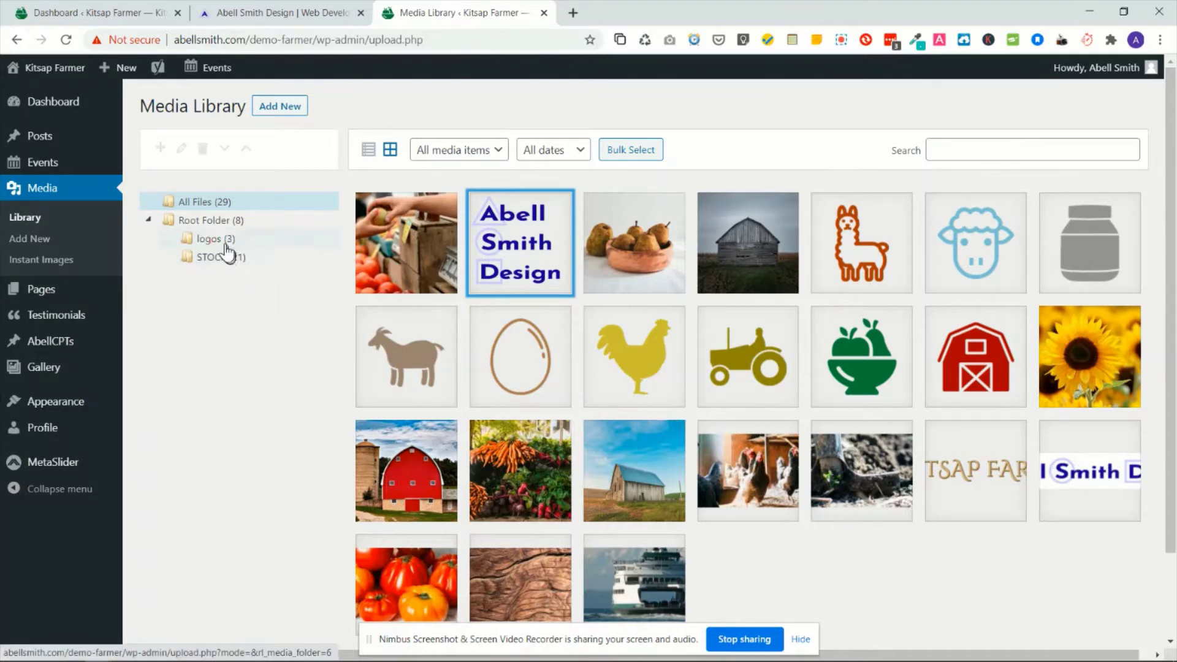
click(225, 244)
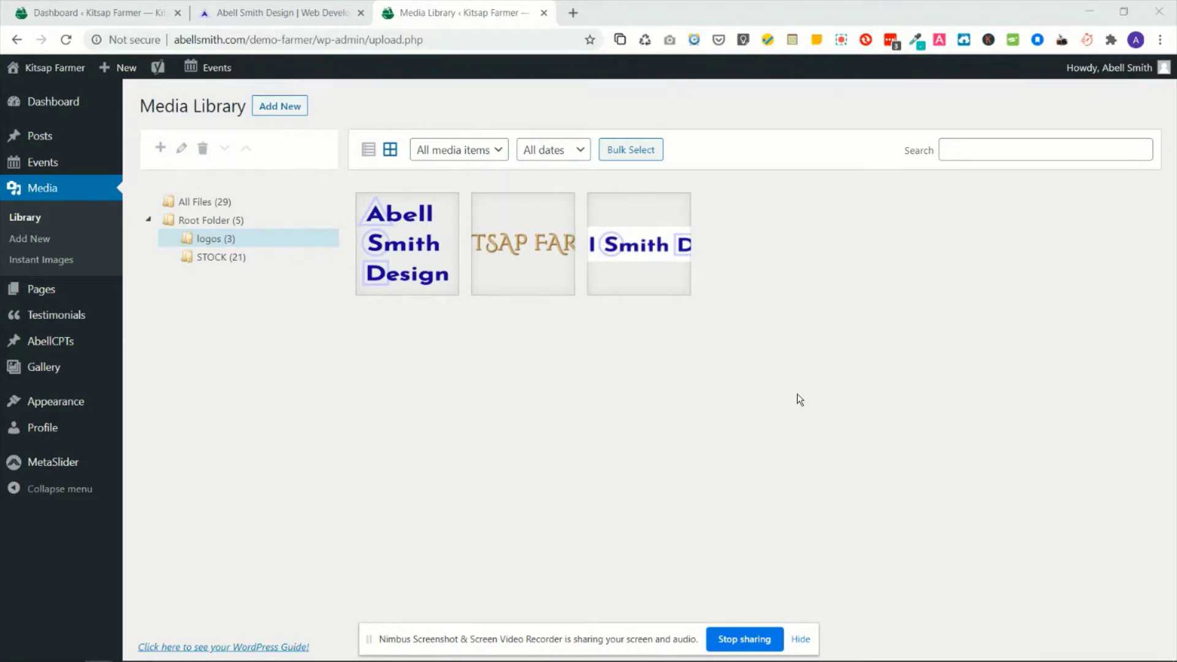
- Upload apple-business.jpg from the DEMO SITES folder to the Root Folder of the media library
click(25, 218)
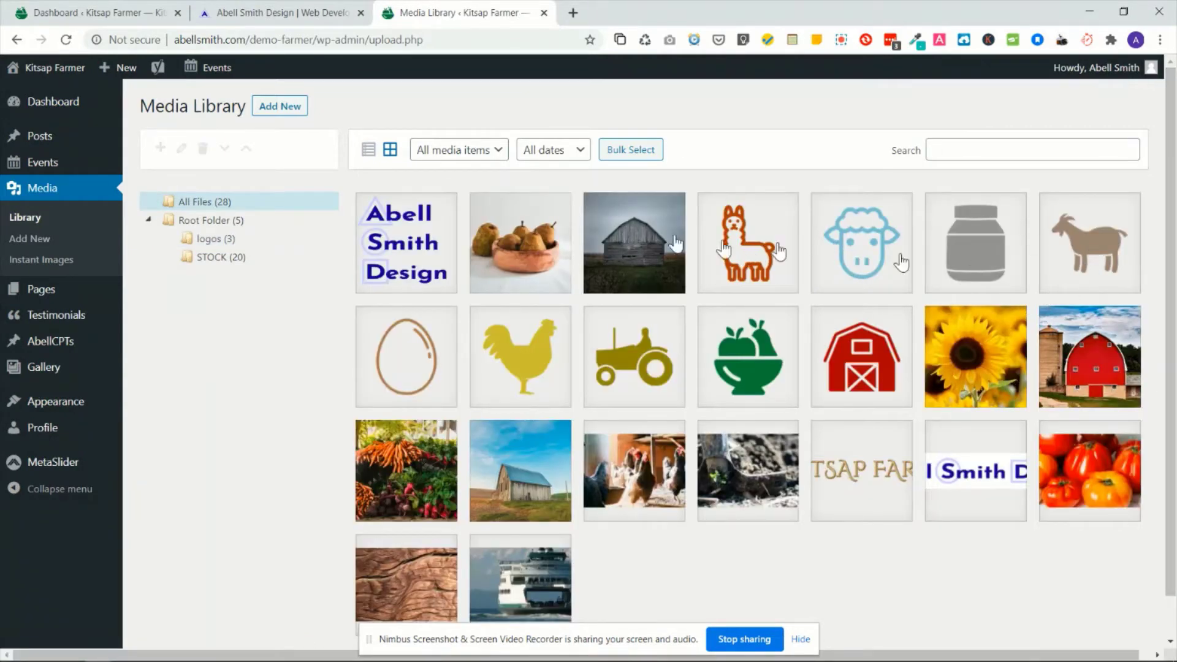
click(288, 107)
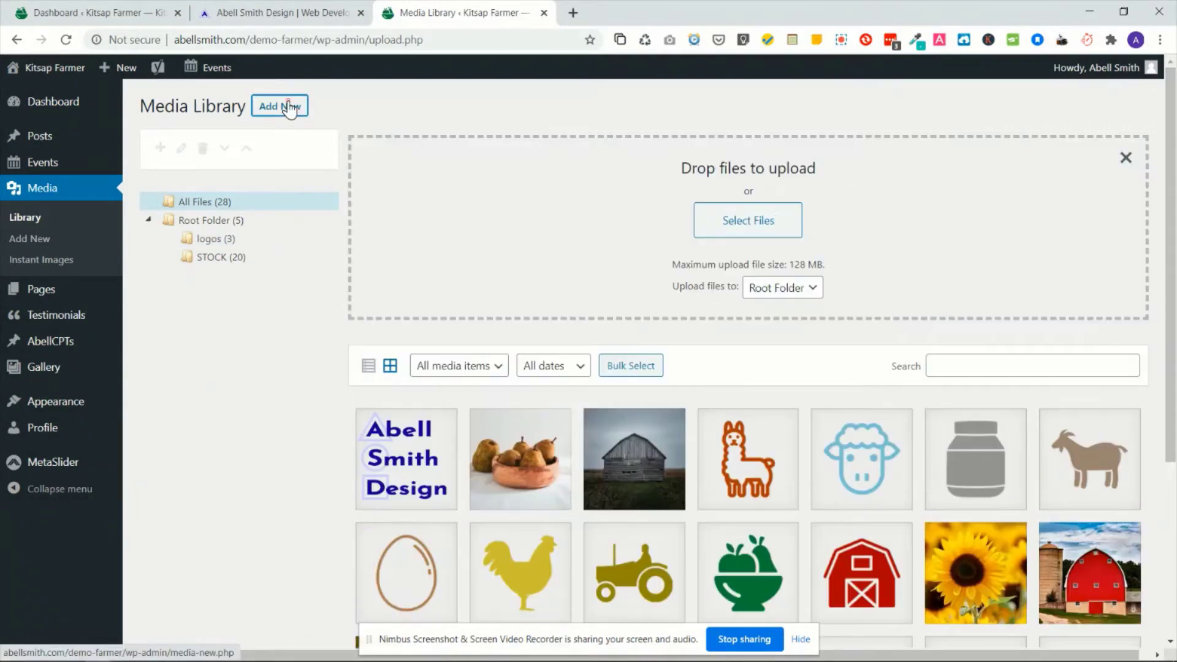
click(764, 222)
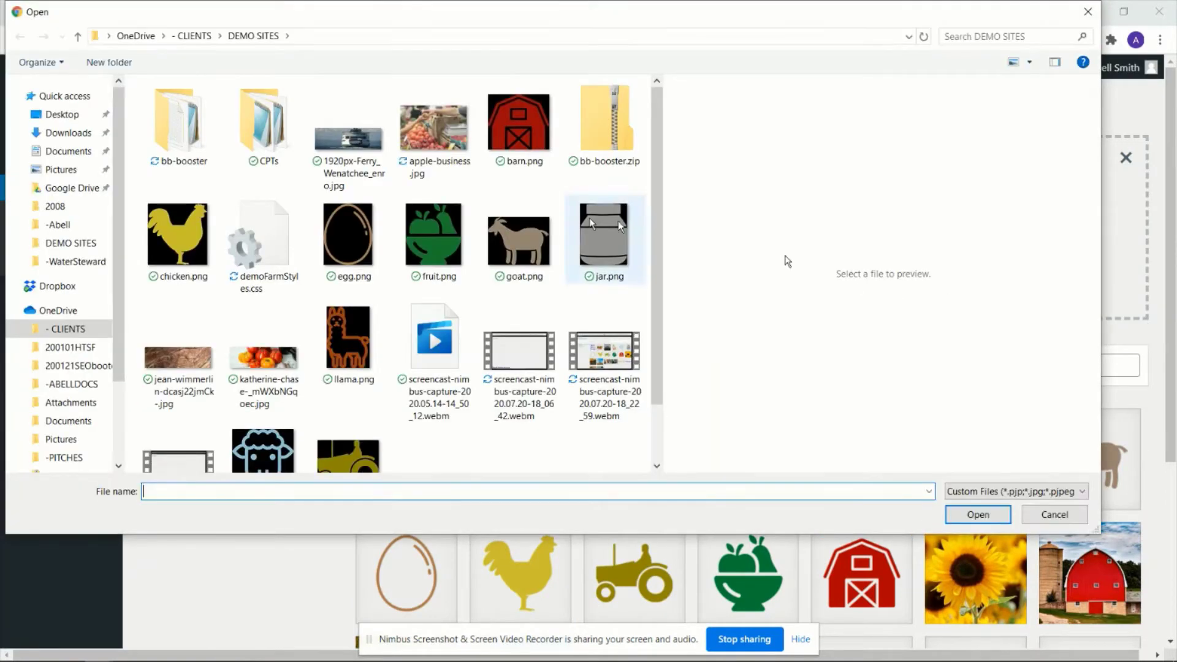
click(421, 161)
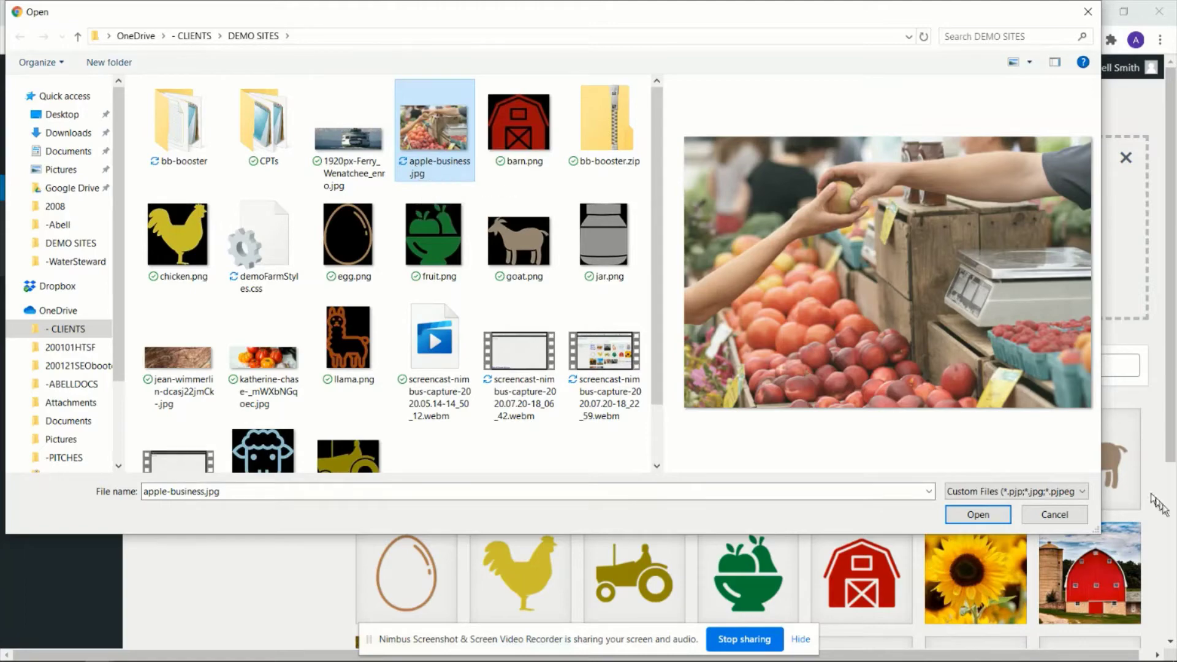
click(997, 516)
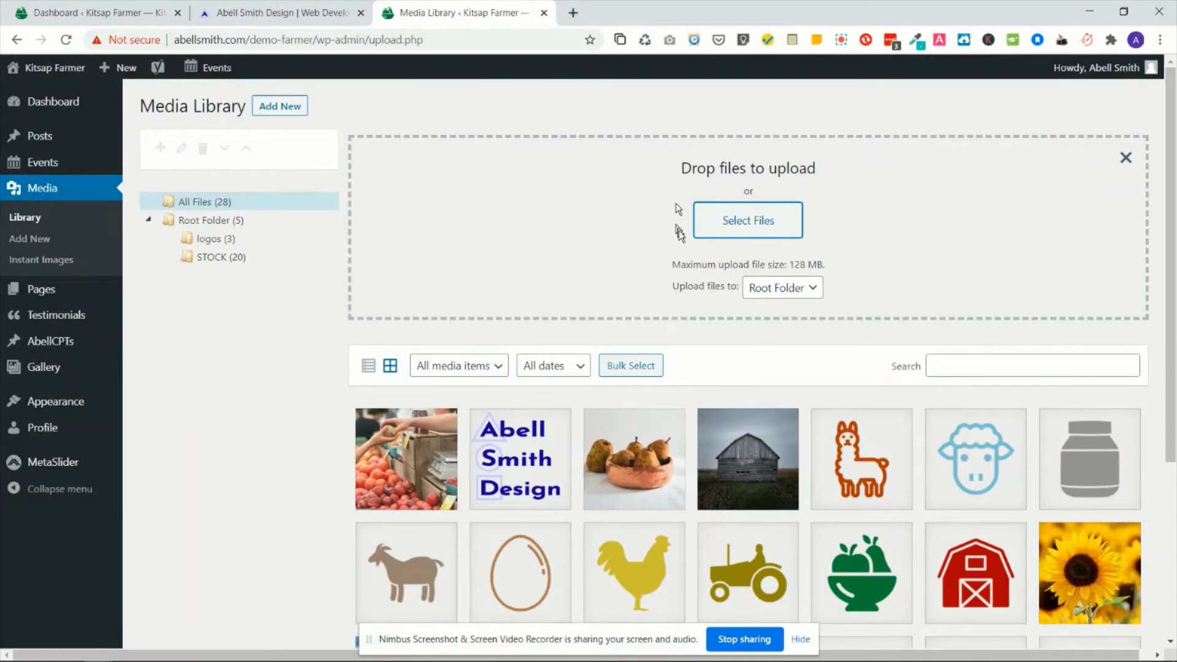
- Check which folders files can be uploaded to, and view the attachment details of the apple-business image
click(809, 293)
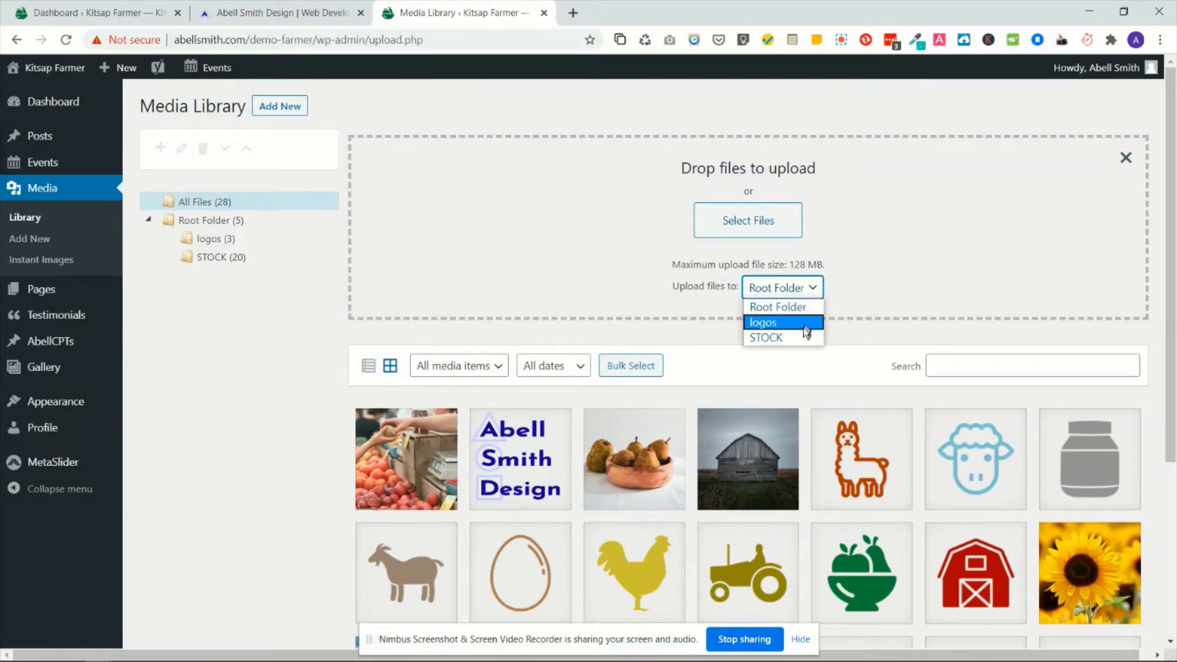
click(930, 272)
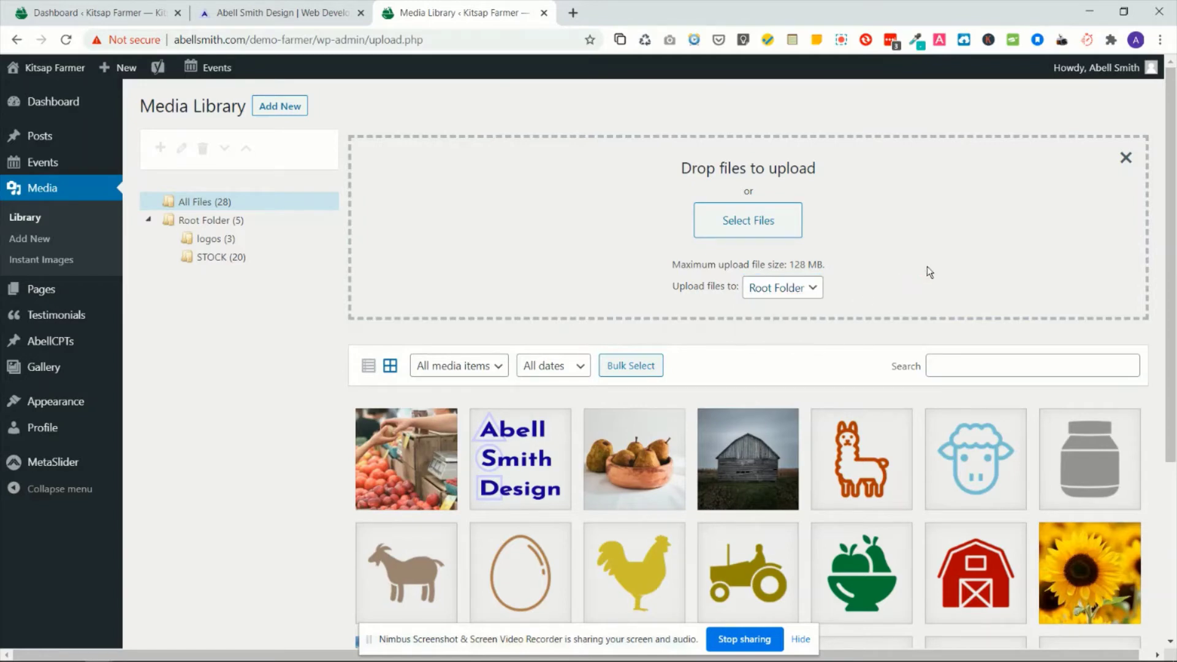
click(405, 488)
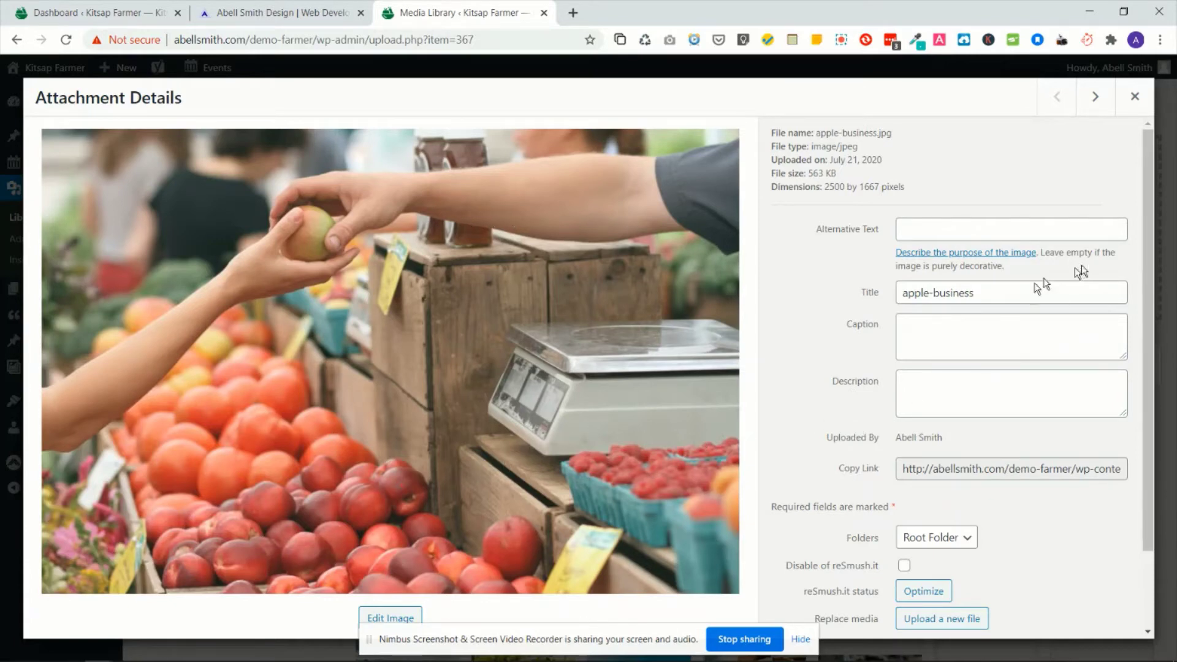
- Switch to Photoshop and bring apple-business.jpg to its last history state, Deselect, restoring the brightness, crop and sharpen edits
mouse_move(683, 659)
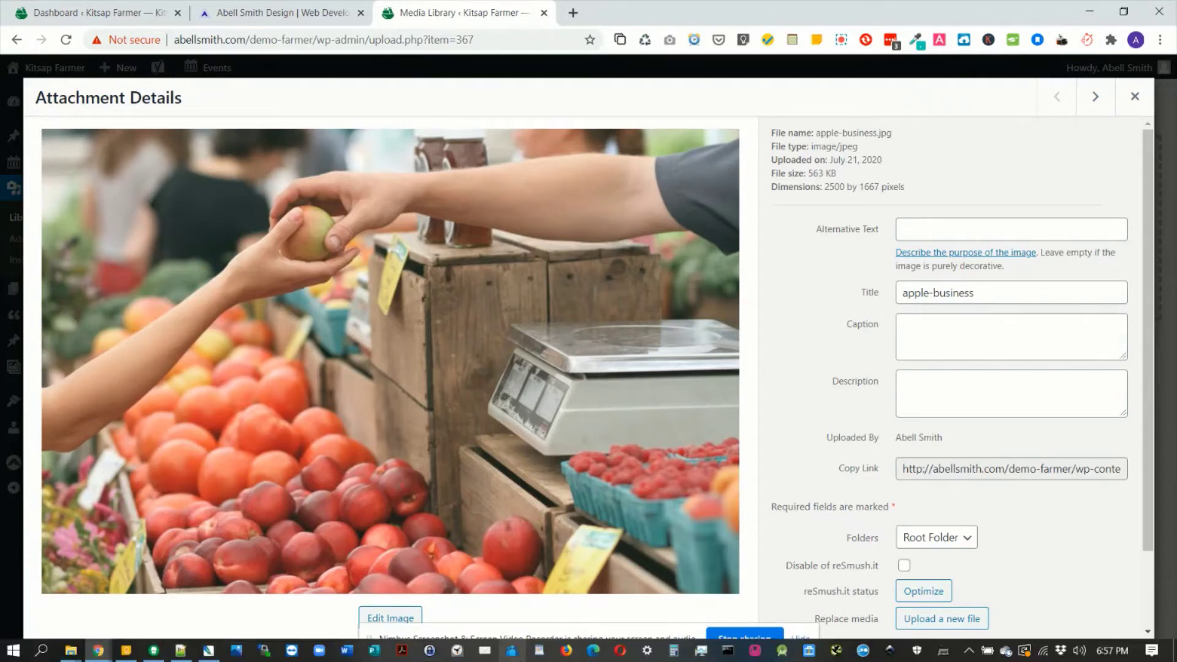
click(211, 650)
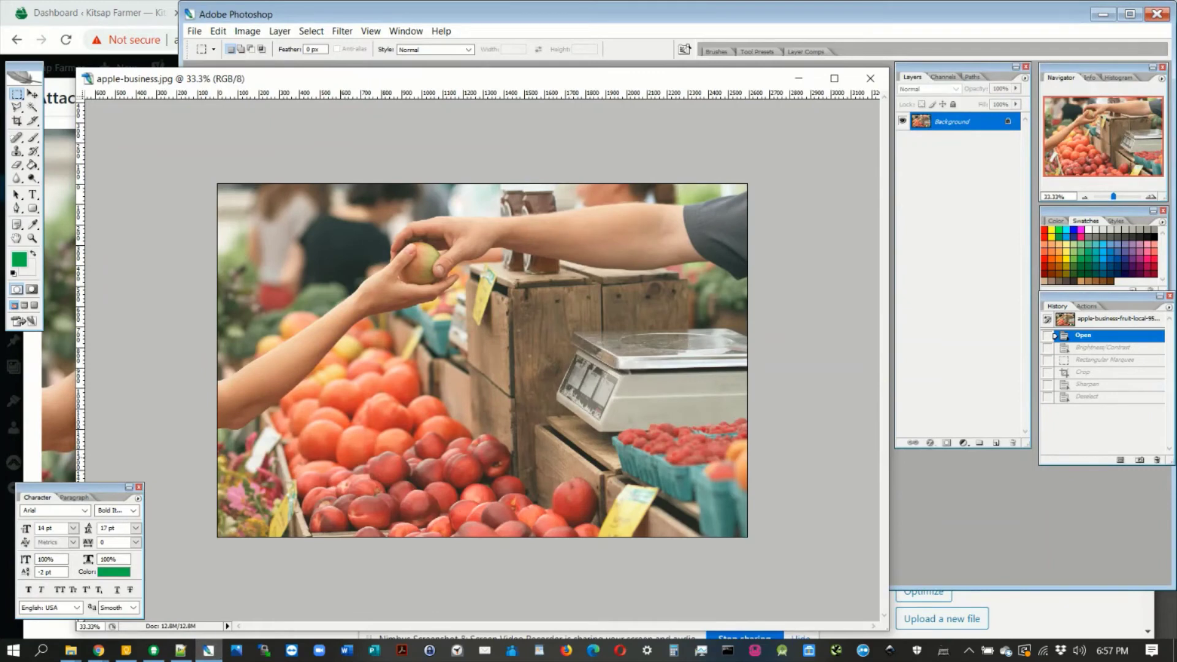
click(1121, 397)
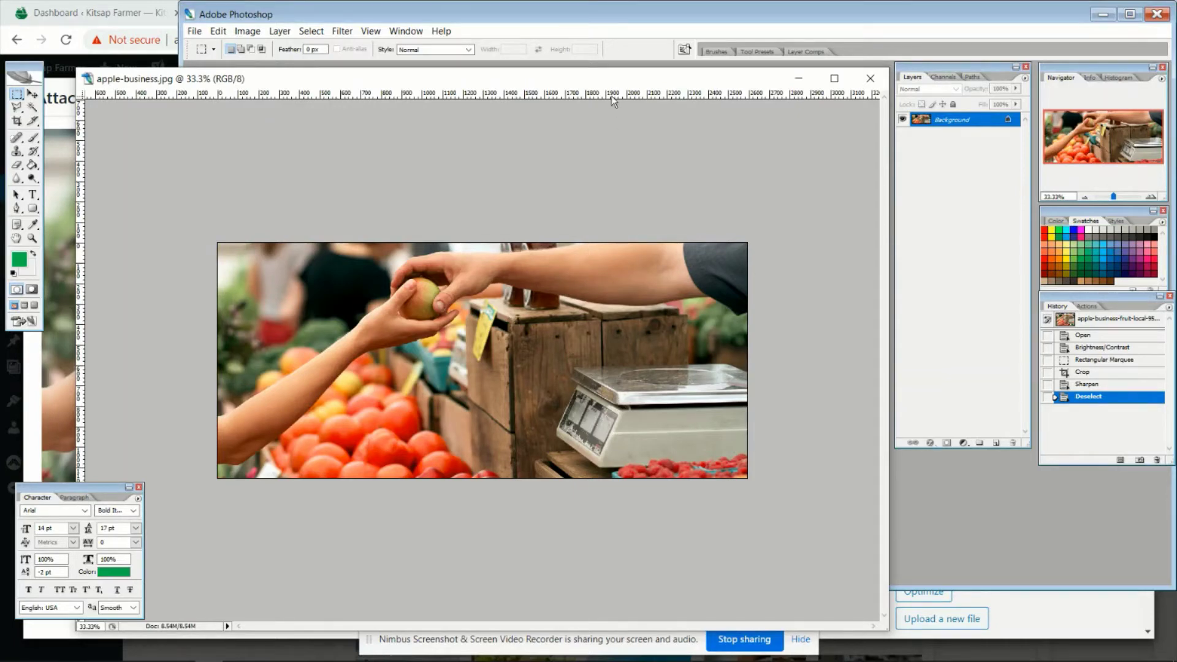
click(249, 34)
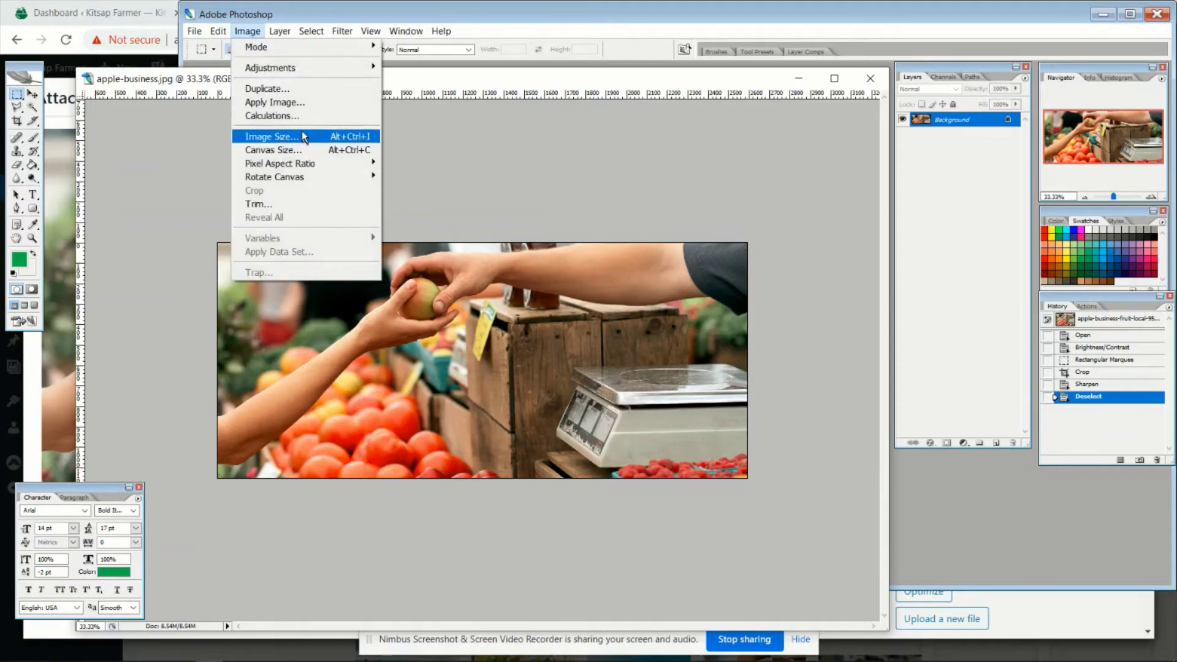
click(178, 136)
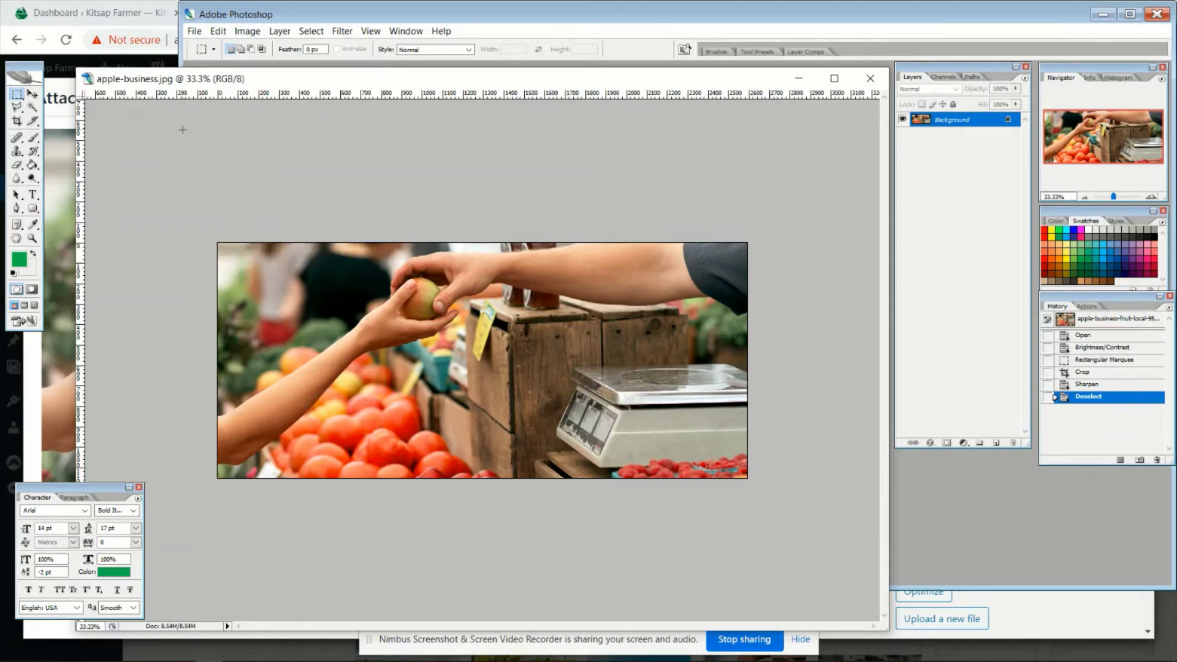
- Save the edited image as apple-business.jpg in DEMO SITES, replacing the existing file, with JPEG quality 12 (Maximum) and Baseline ("Standard") format
key(ctrl+shift+s)
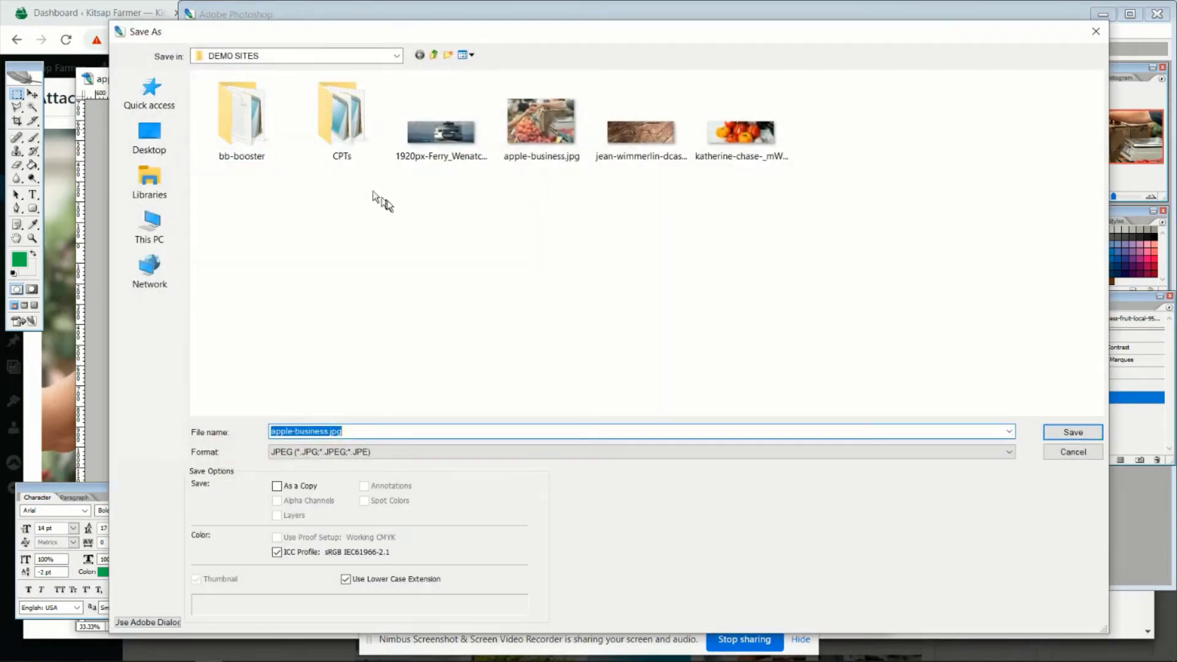
click(528, 131)
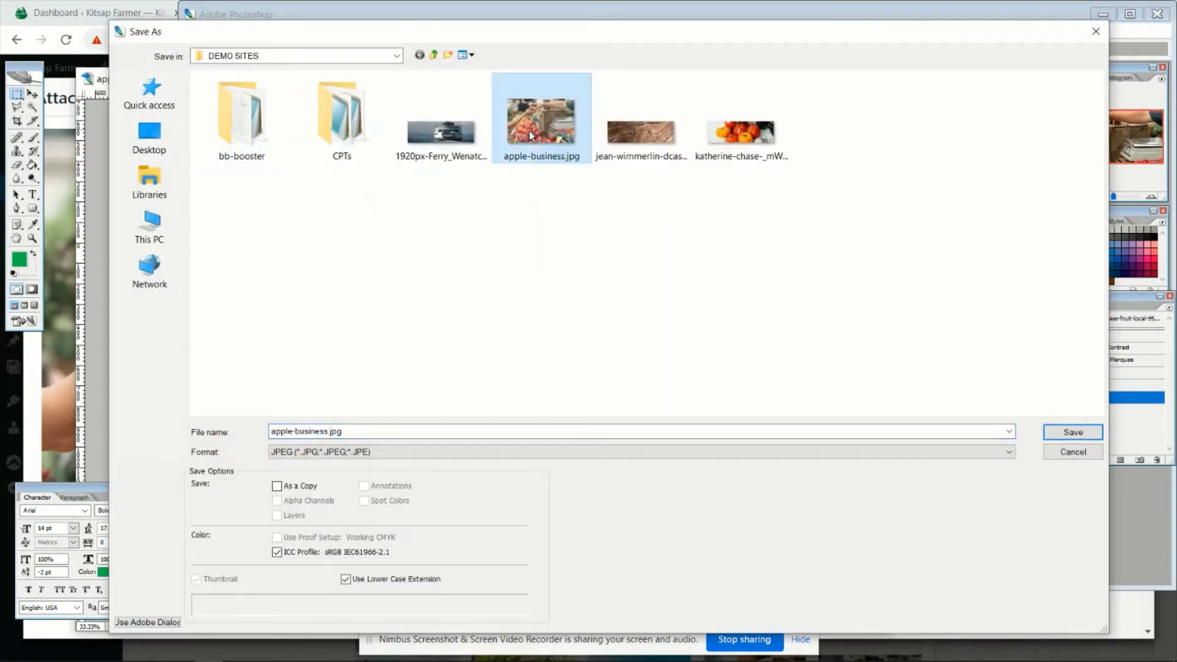
click(309, 431)
click(1082, 429)
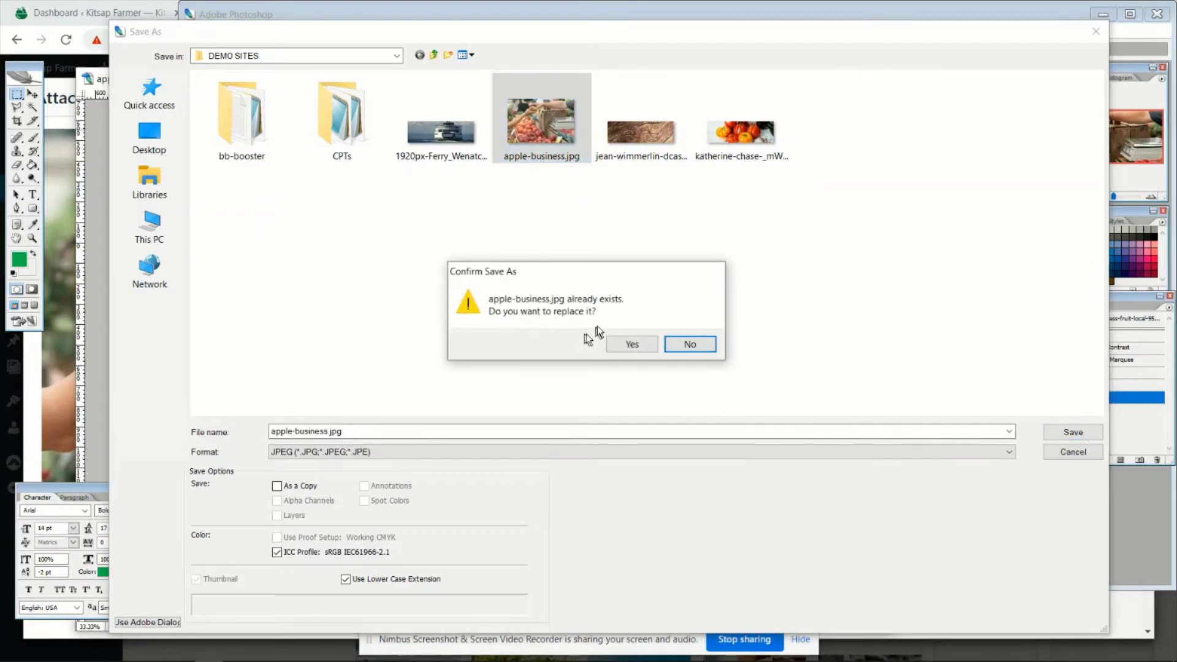
click(643, 344)
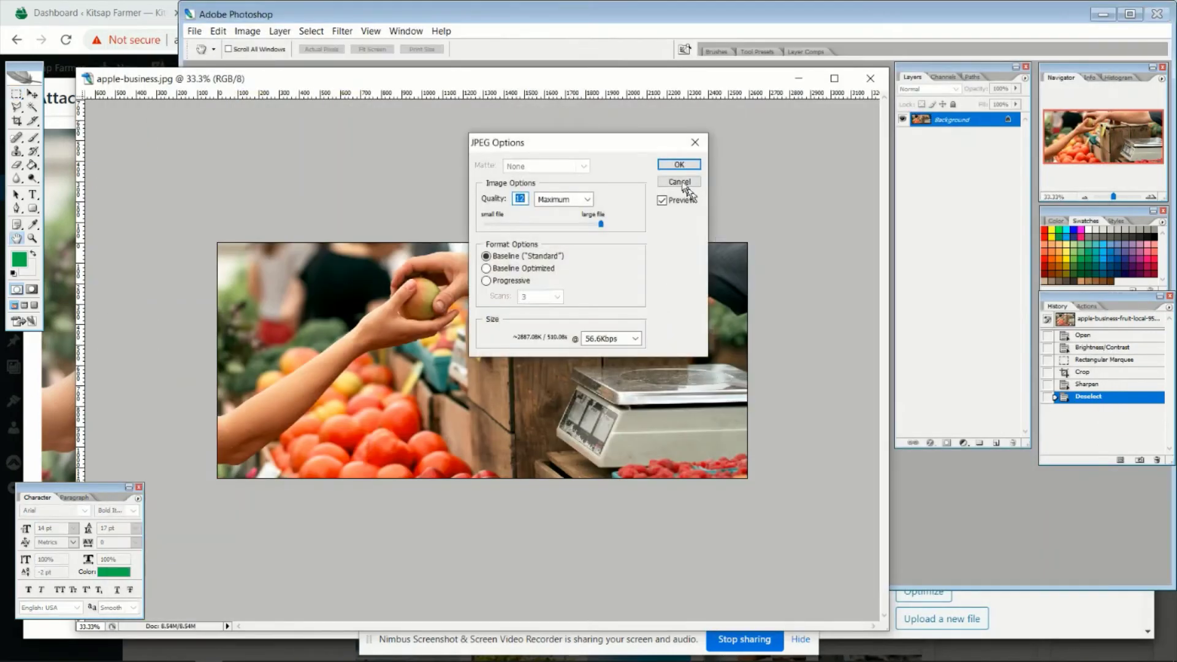
click(678, 165)
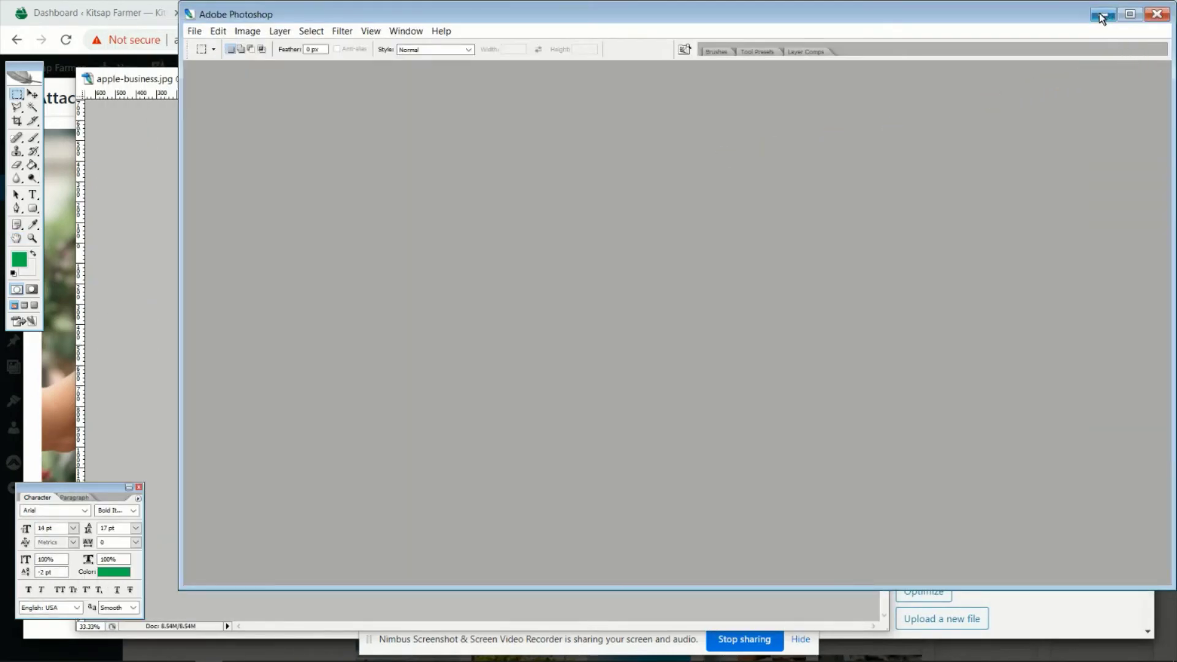
- Switch back to the WordPress media library and close the attachment details of the apple-business image
click(1102, 13)
click(1134, 96)
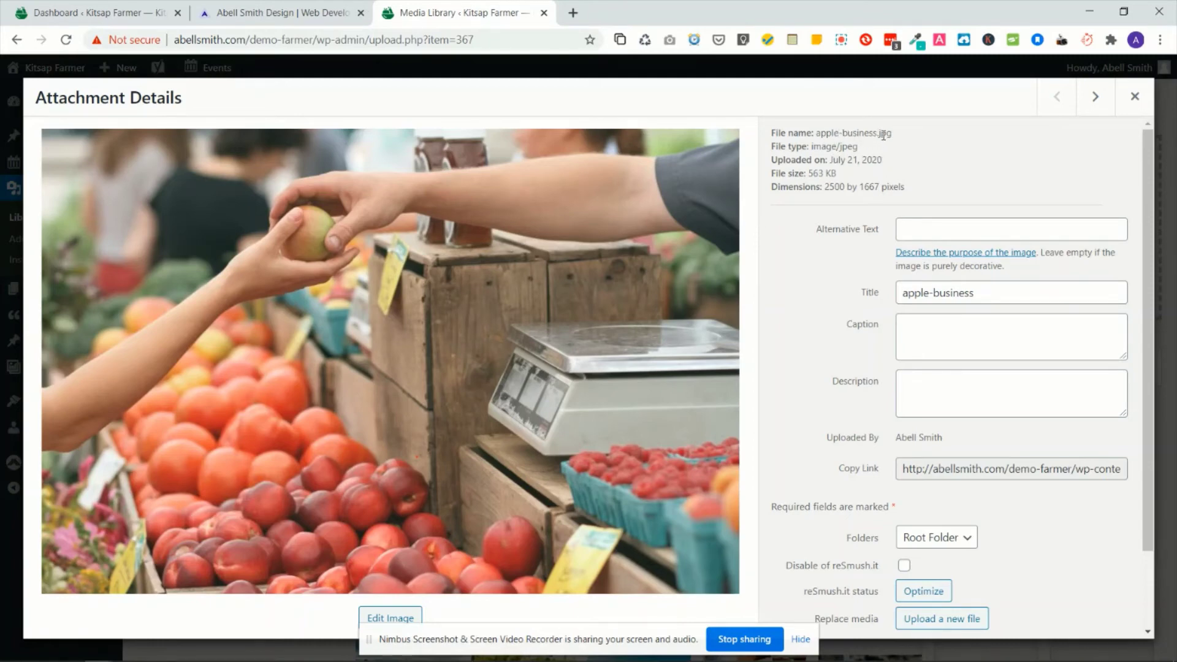
click(1134, 96)
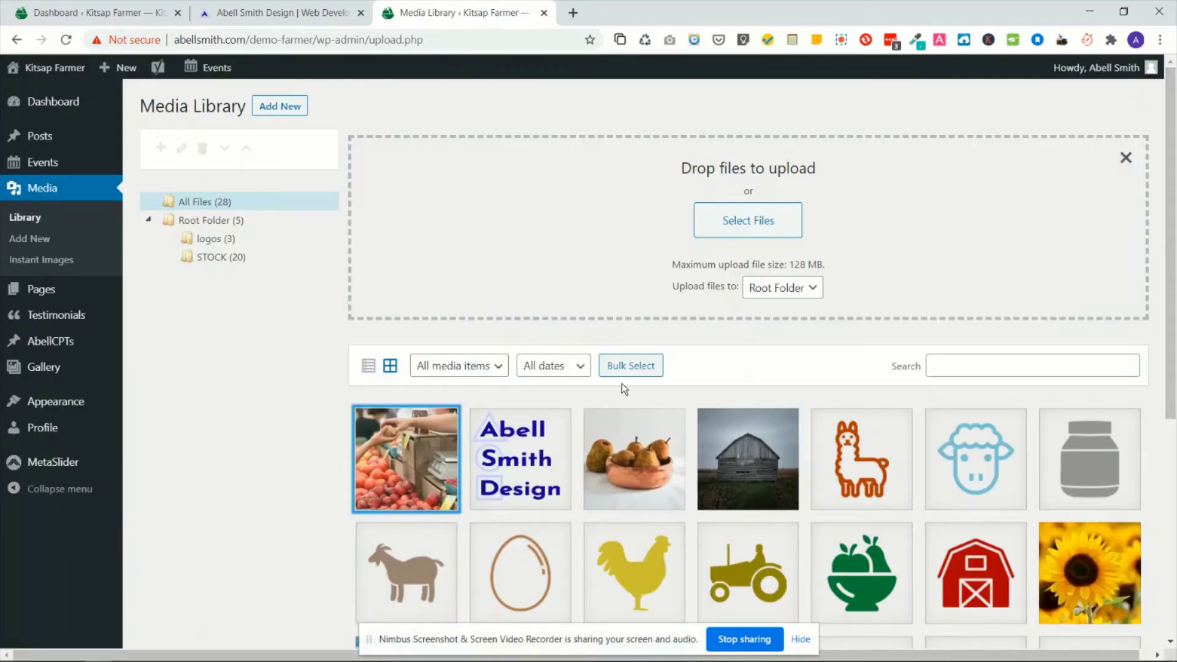
- Examine where media replacement is offered for the apple-business image, in its attachment details and in the list view, and return to the grid view
click(415, 472)
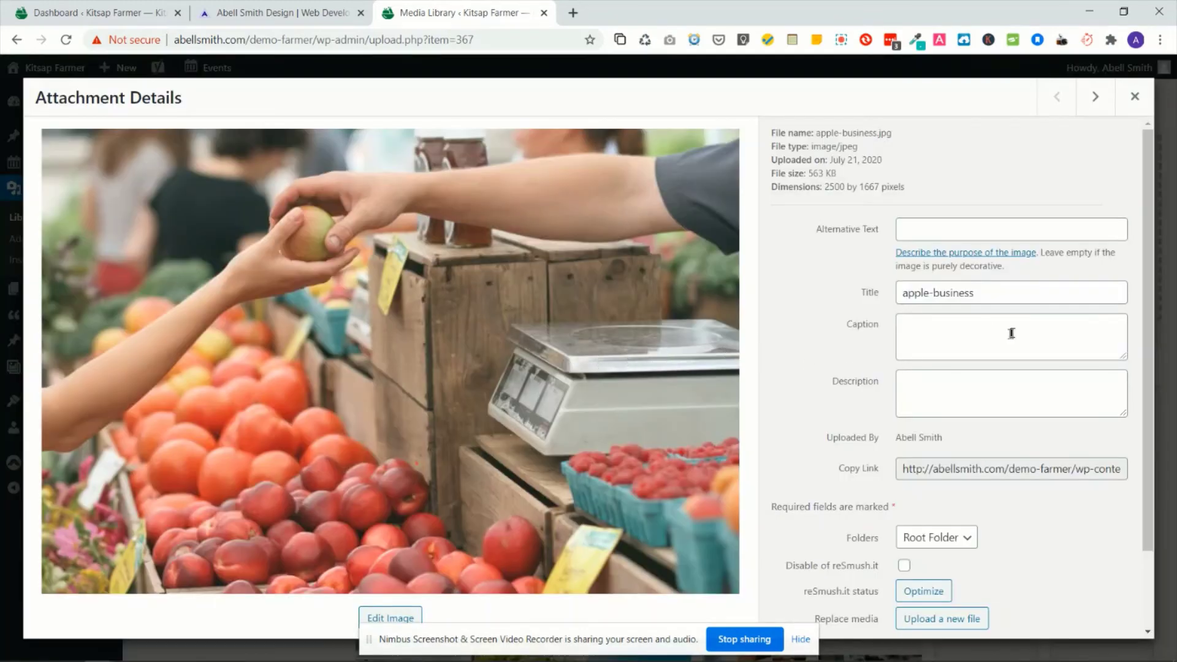
scroll(1042, 354, down, 2)
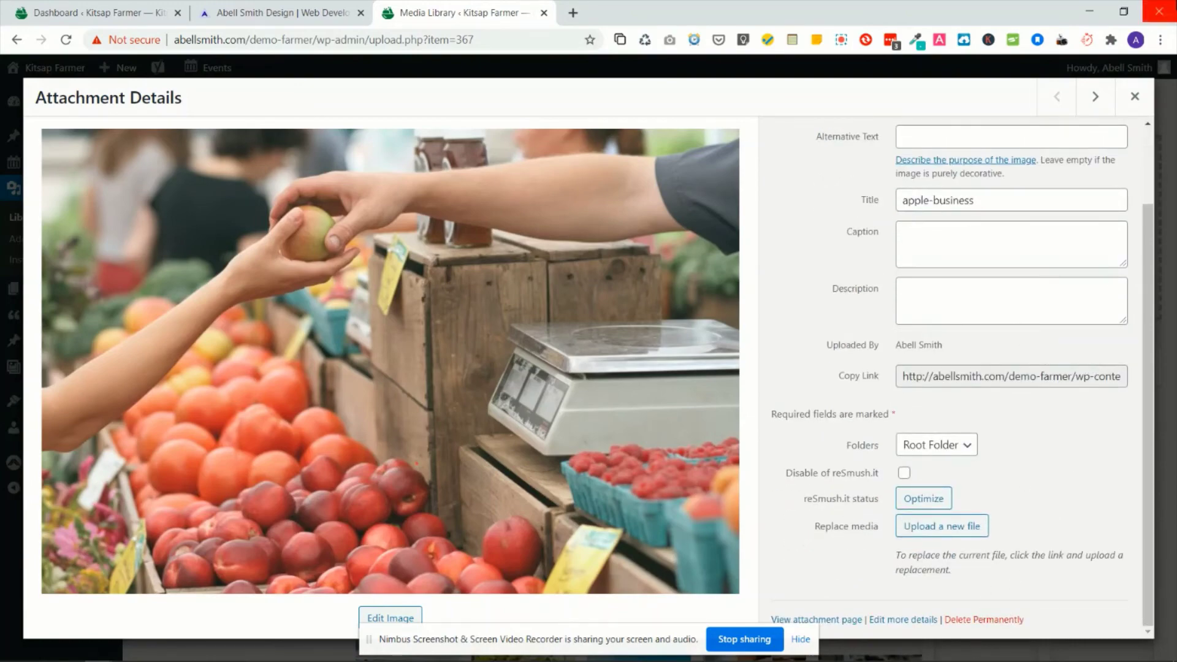
click(1134, 96)
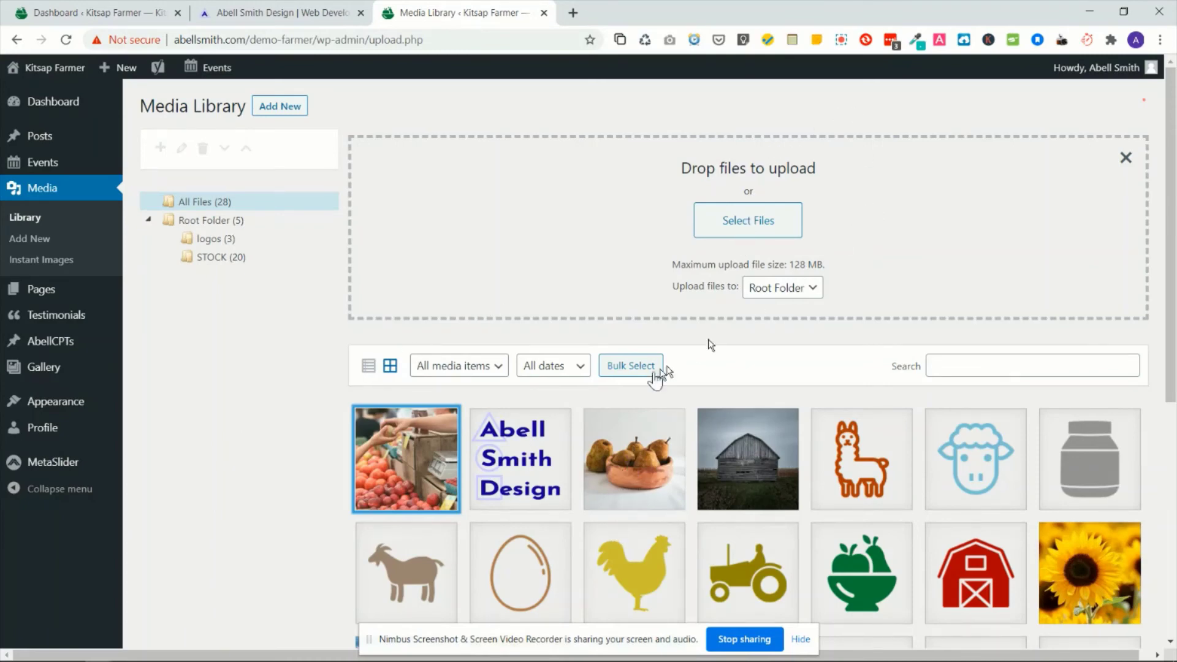
click(368, 366)
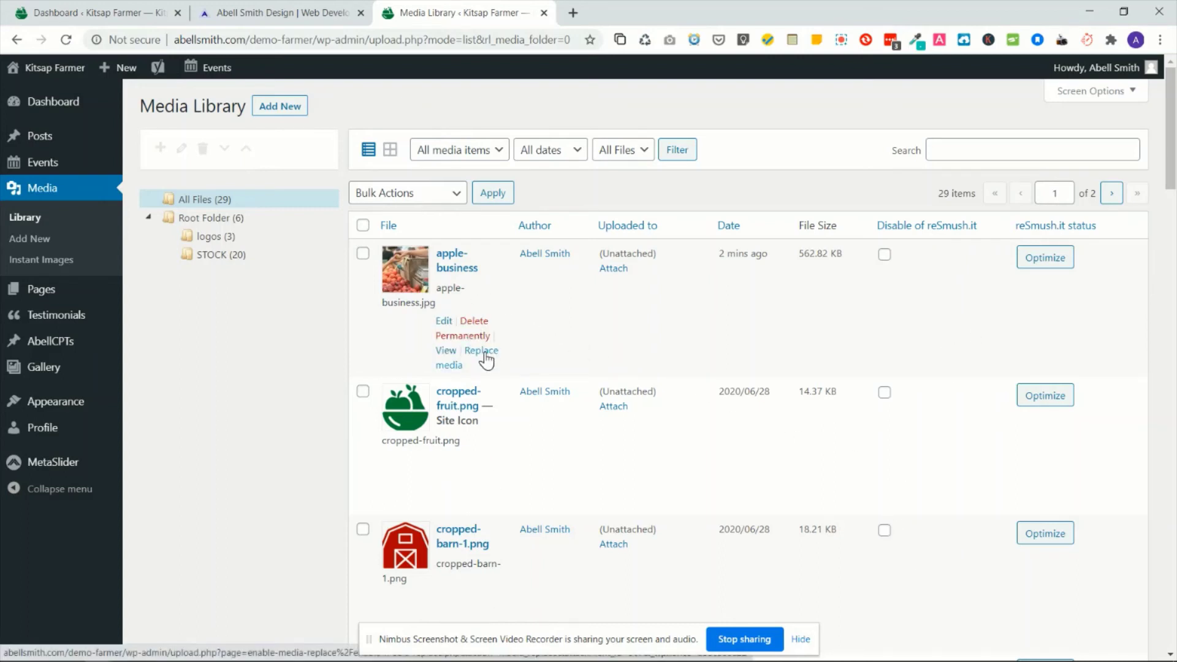
click(389, 154)
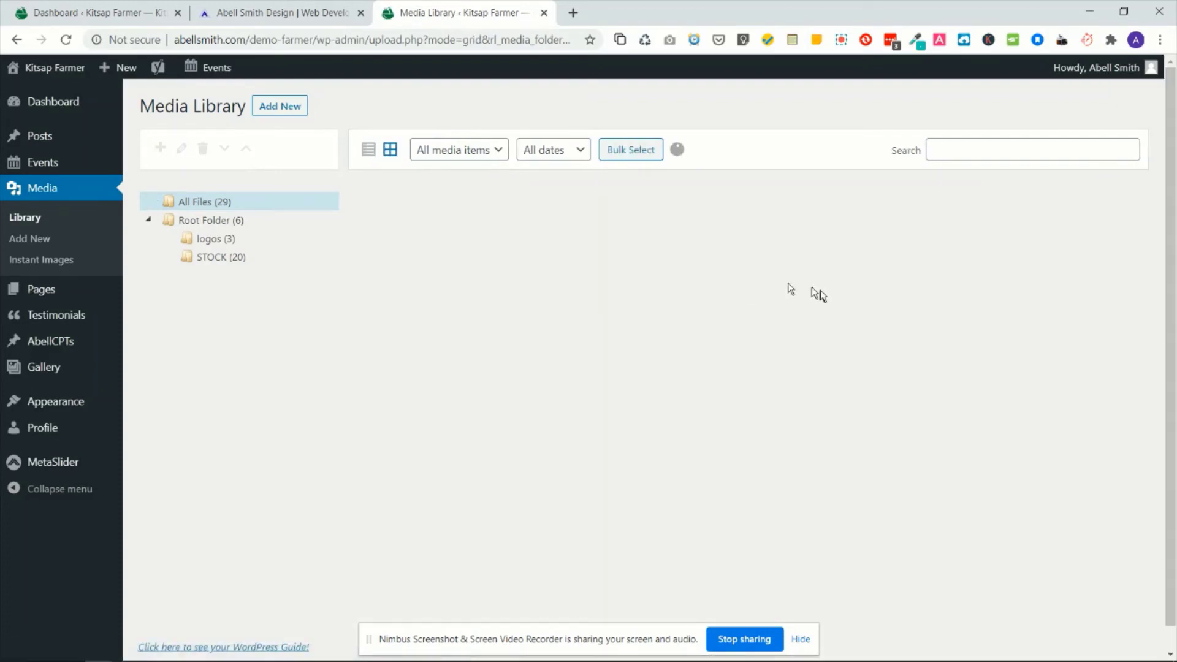
- Open the media replacement form for the apple-business image from its attachment details
click(407, 261)
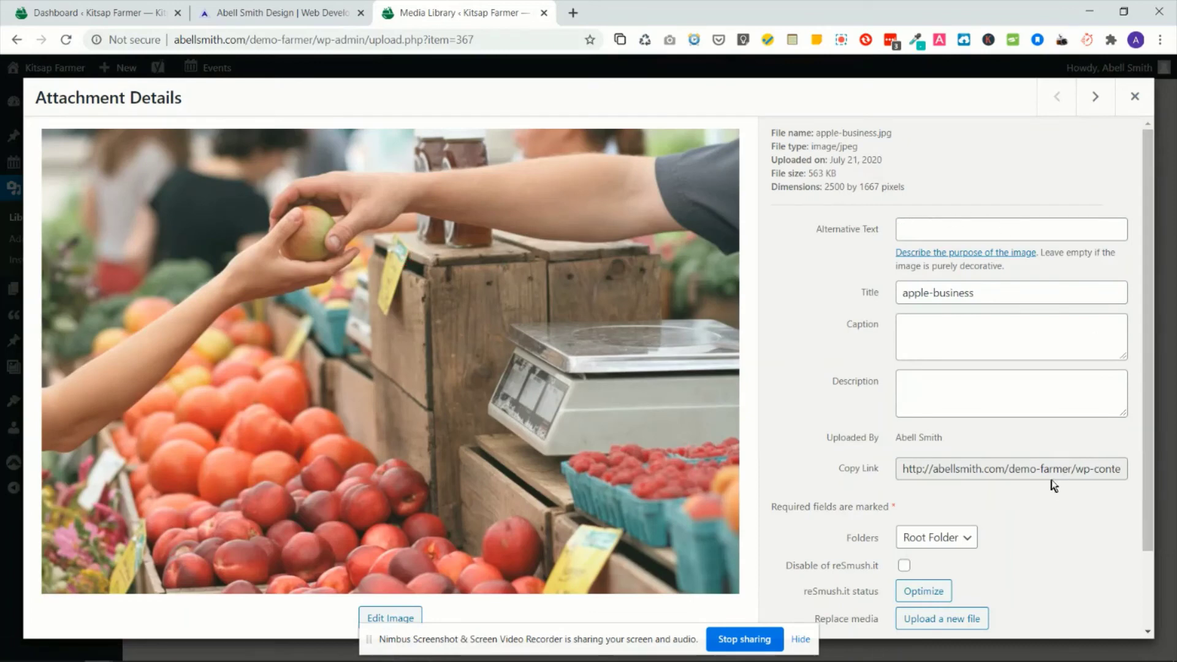
scroll(916, 426, down, 2)
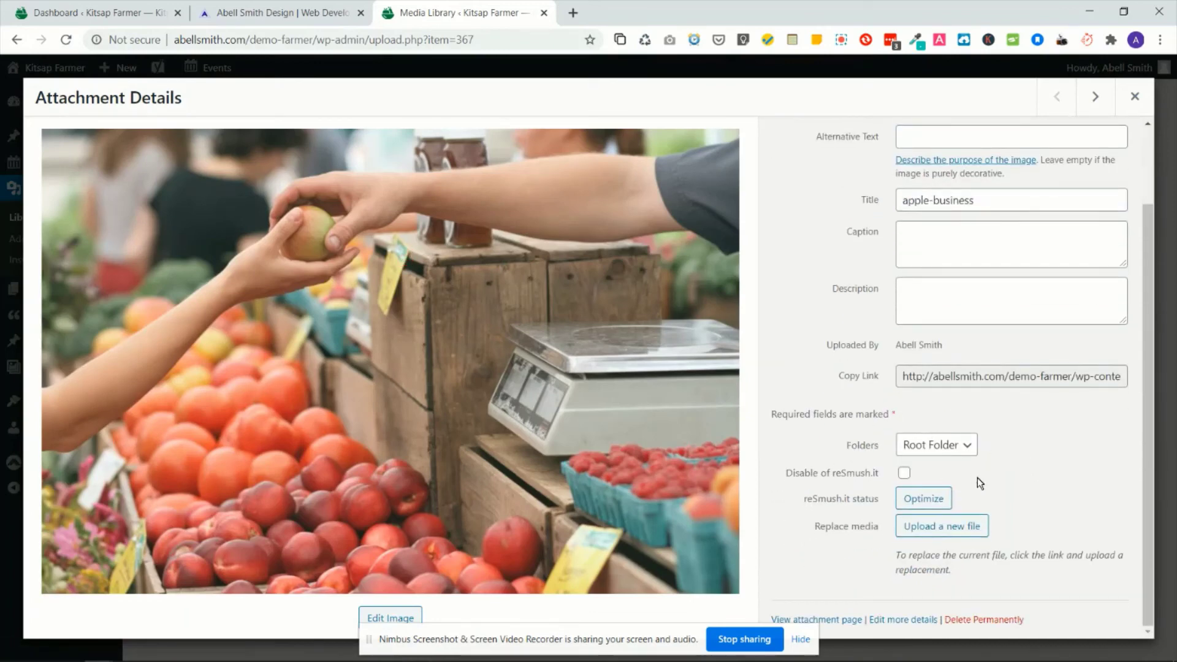
click(947, 528)
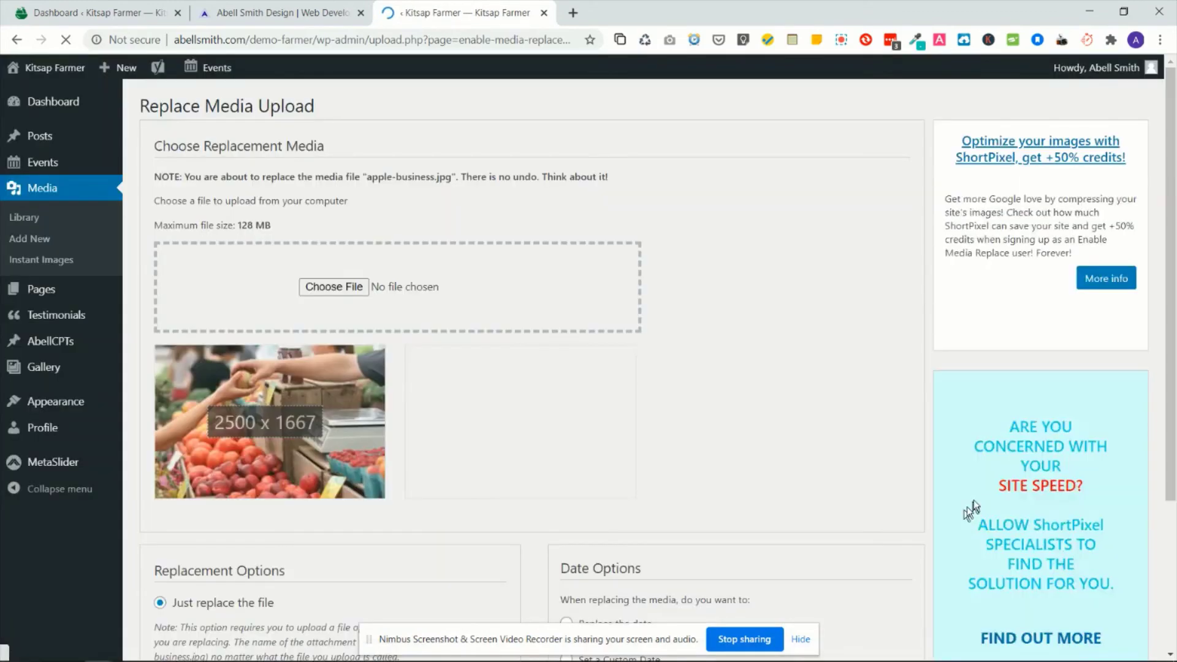
- Replace the media file with apple-business.jpg from DEMO SITES, keeping the "Just replace the file" and "Keep the date" options
scroll(625, 418, down, 2)
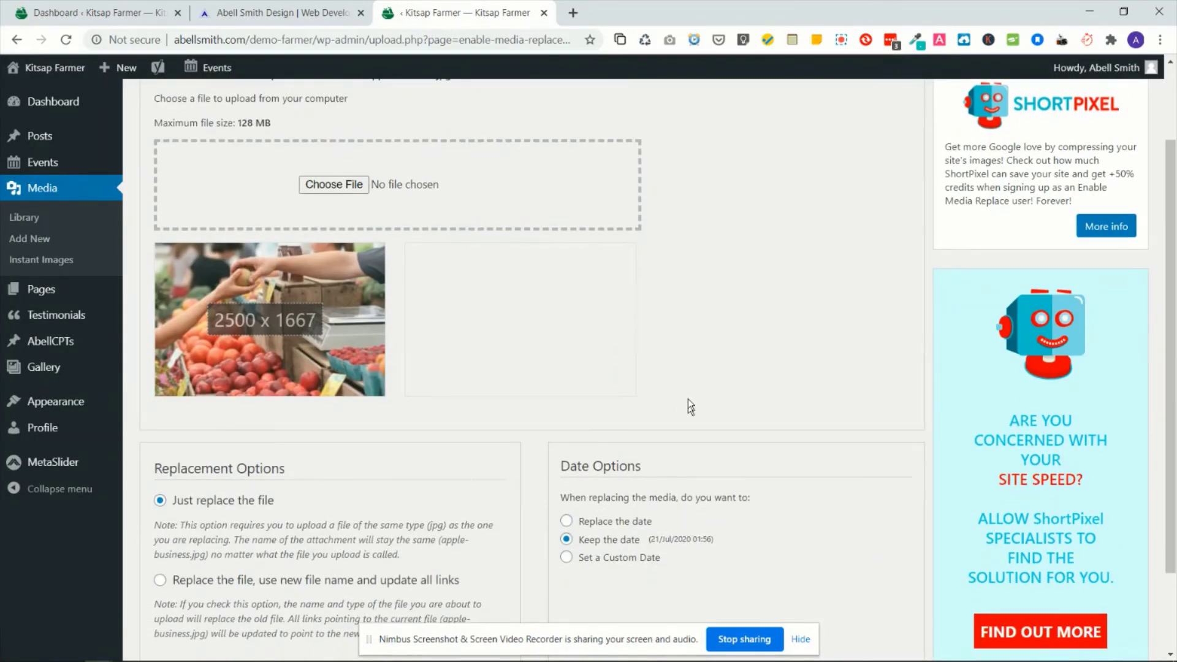
click(355, 183)
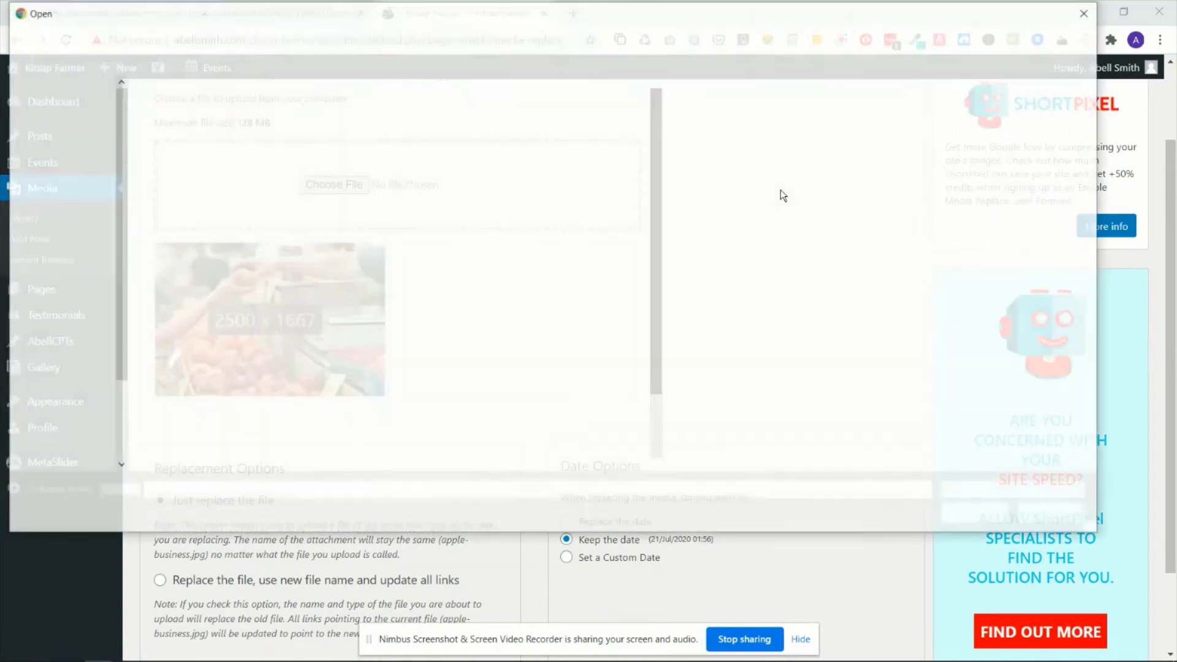
click(518, 147)
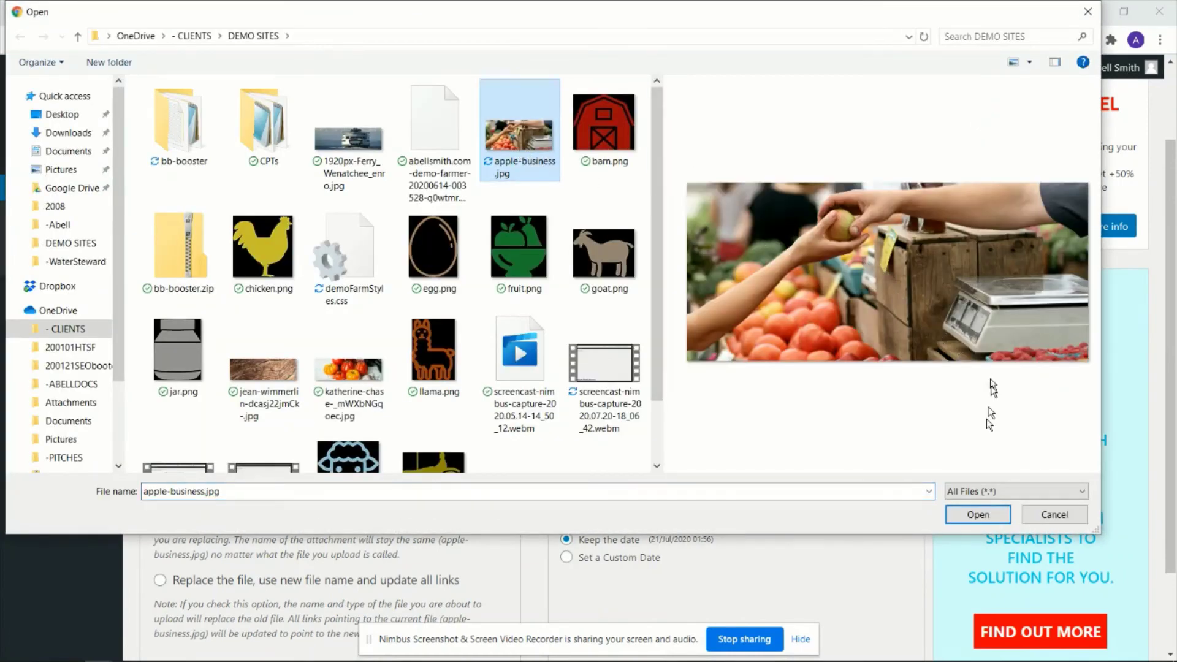
click(978, 514)
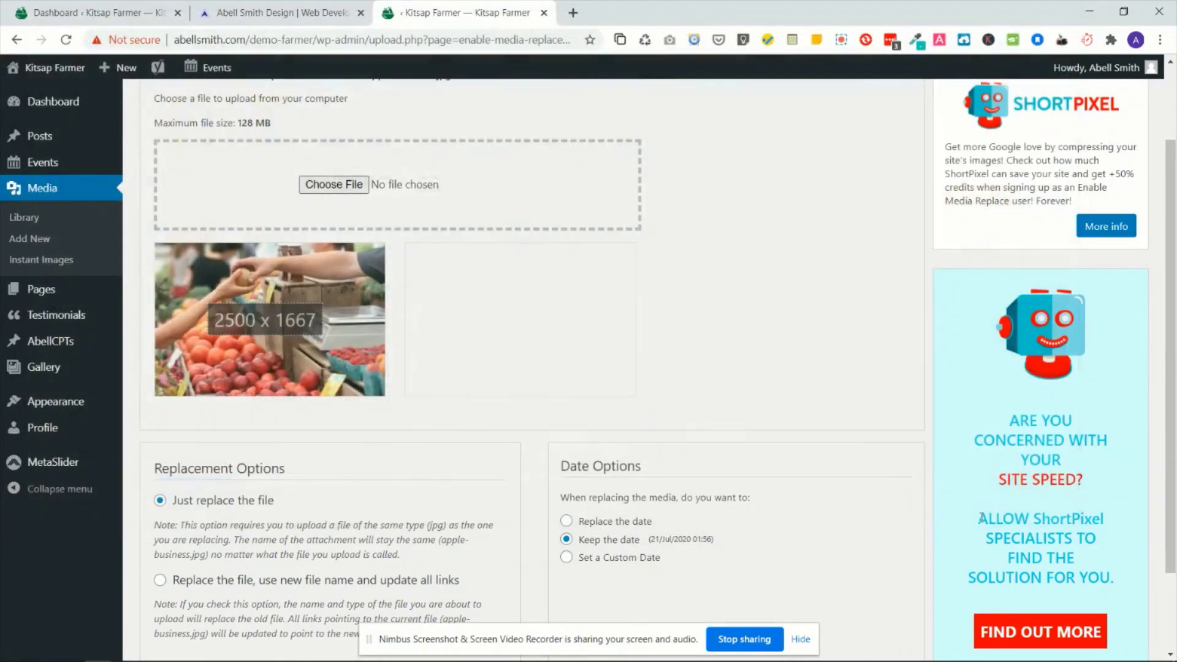
scroll(858, 426, down, 2)
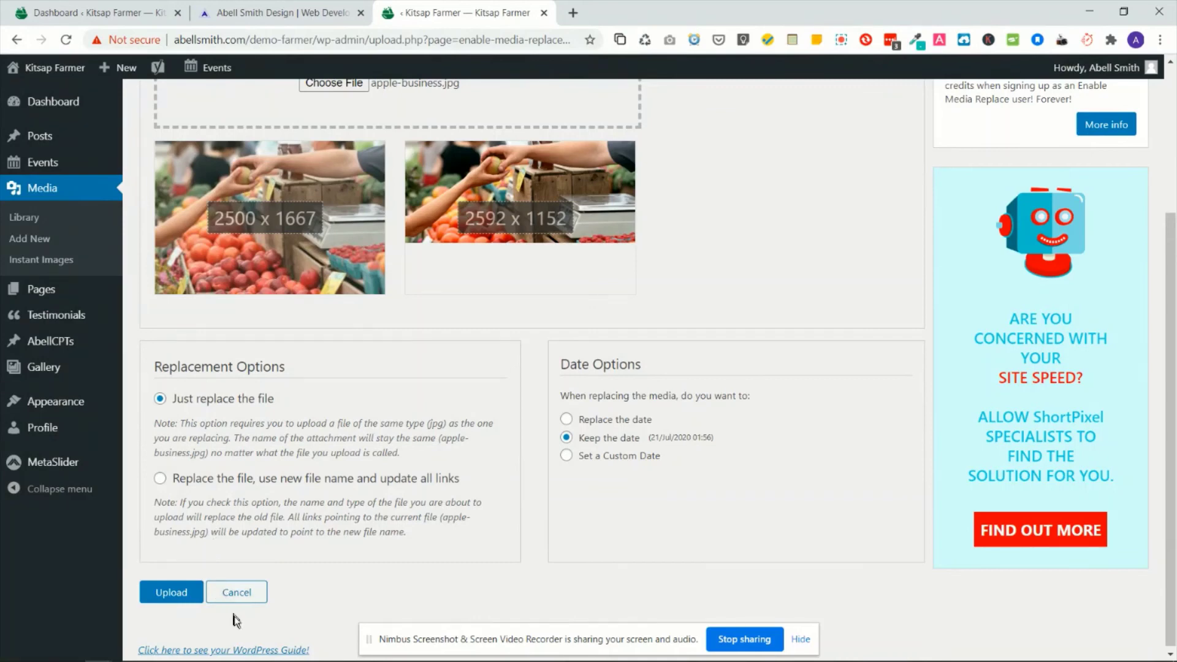
click(173, 593)
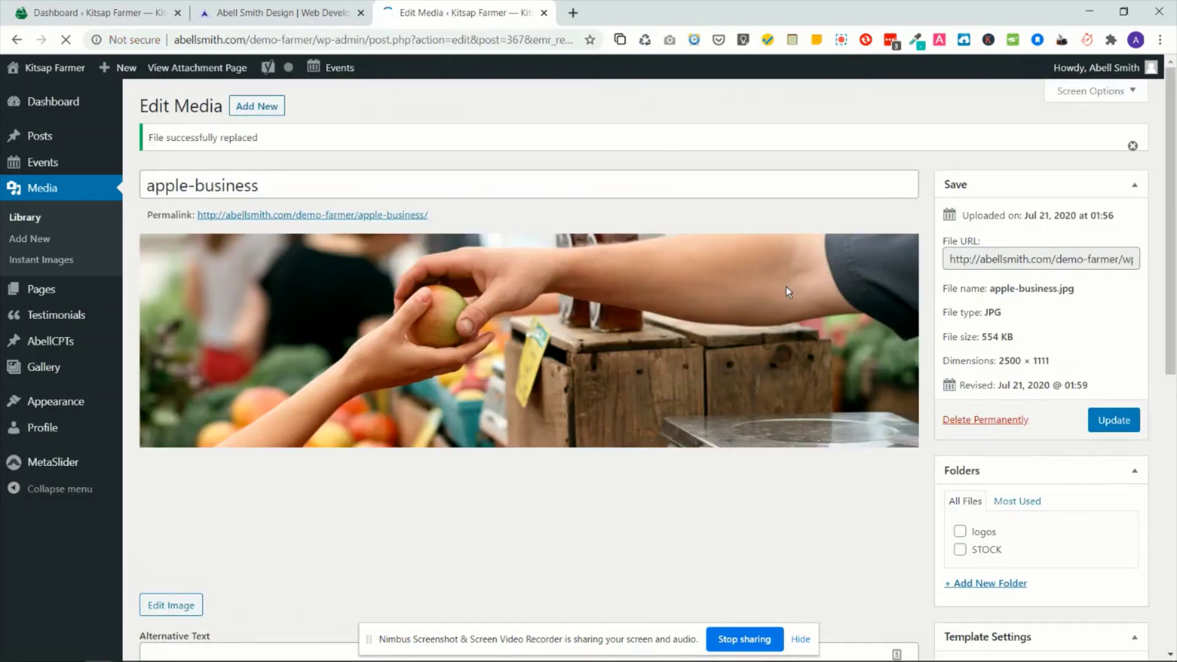
- Return to the media library and view the attachment details of the replaced apple-business image
click(19, 220)
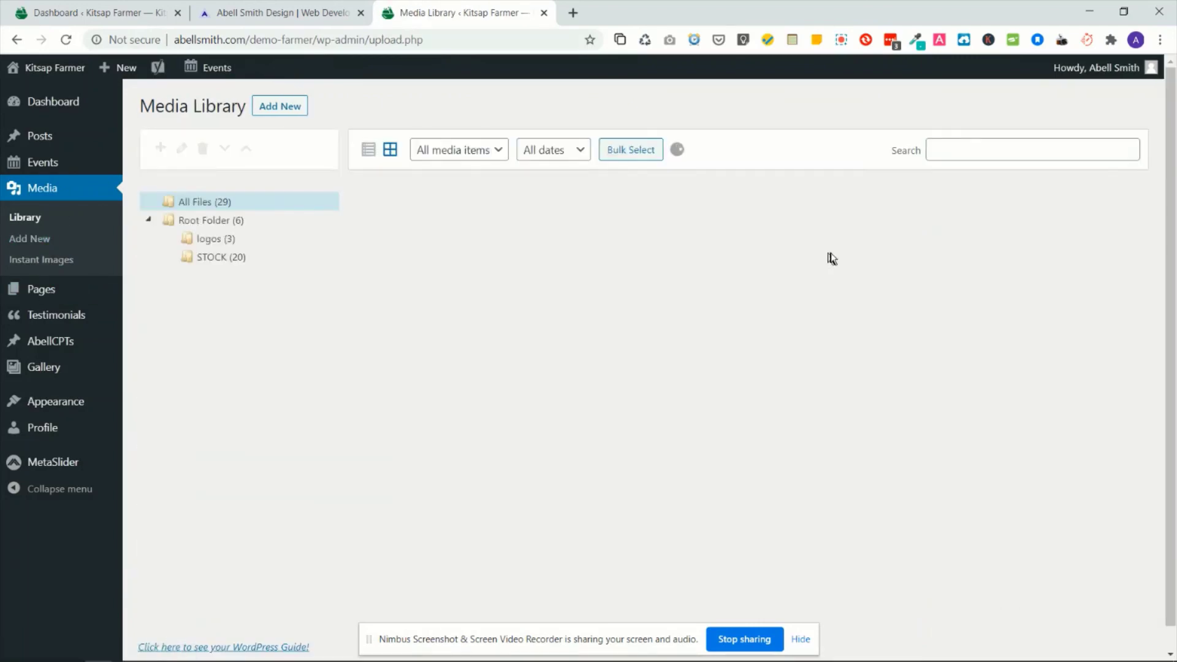
click(402, 268)
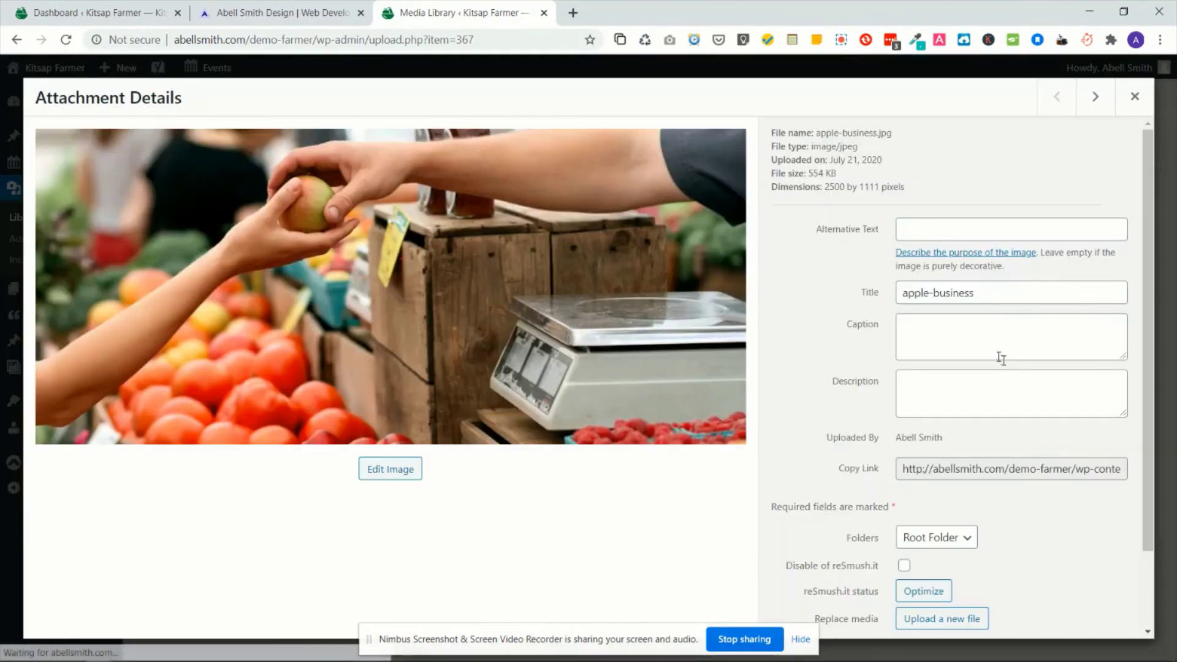